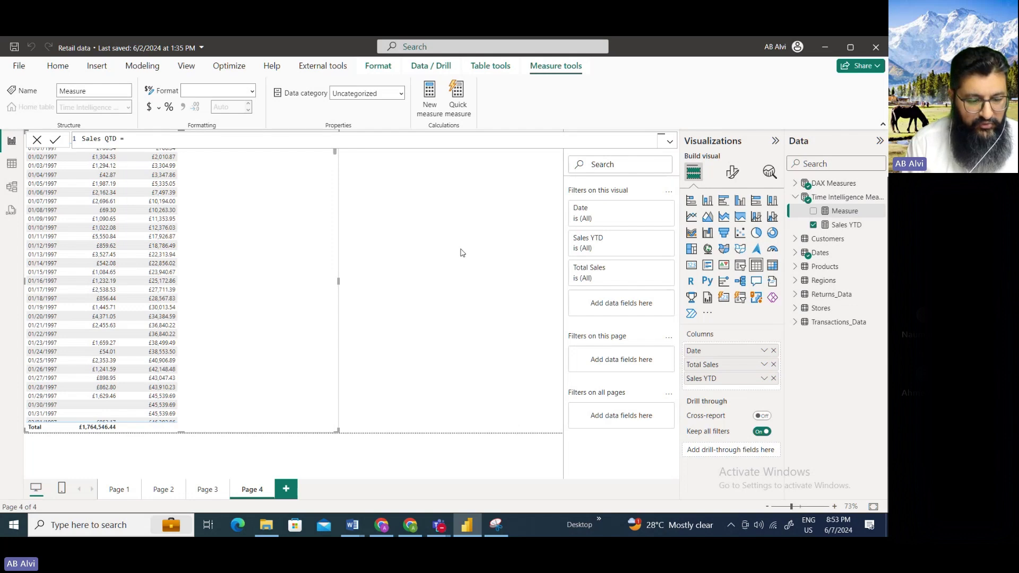
- Begin the Sales QTD measure's formula with CALCULATE, using [Total Sales] as its expression
type("CALCULATE(")
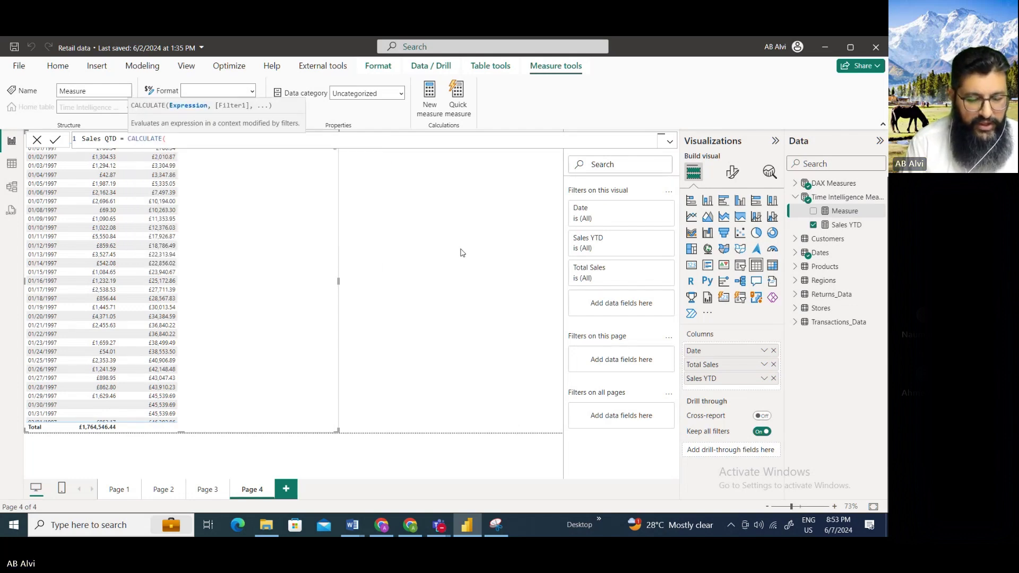
type("[t")
key("Down")
key("Down")
key("Down")
key("Down")
key("Down")
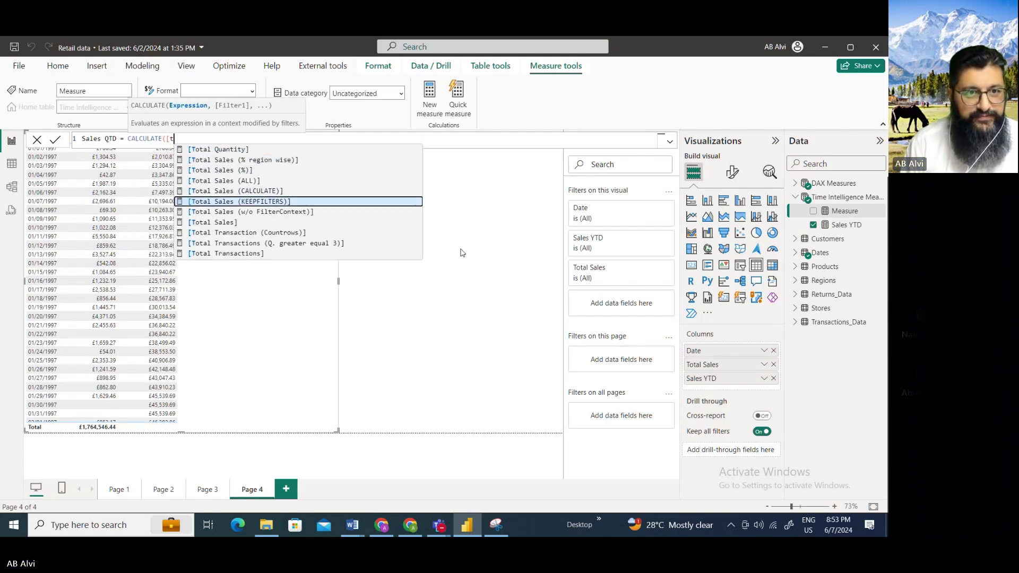
key("Down")
key("Down")
key("Tab")
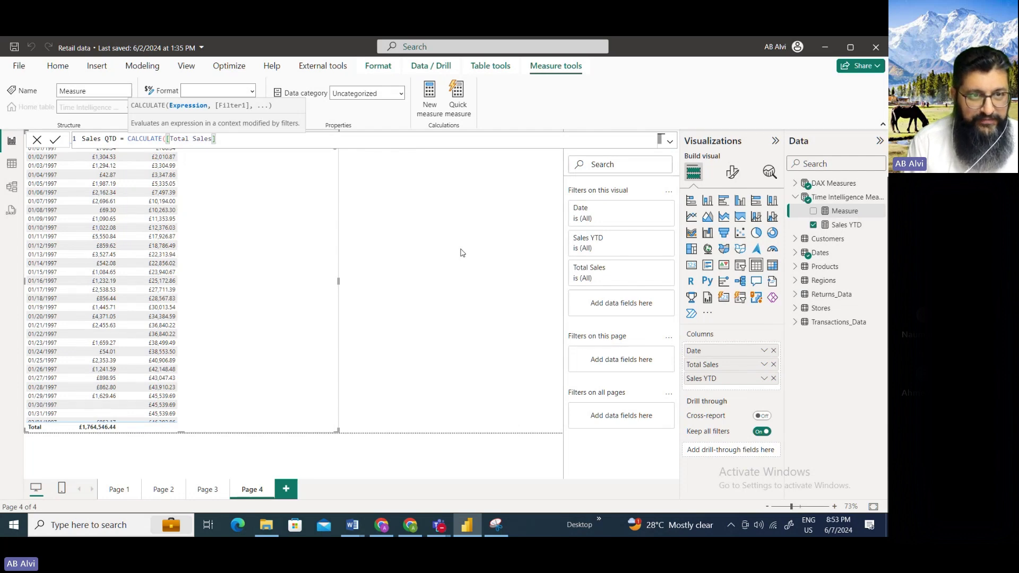
- Add the filter DATESQTD(Dates[Date]) to the Sales QTD formula, close it and commit the measure
type(", DA")
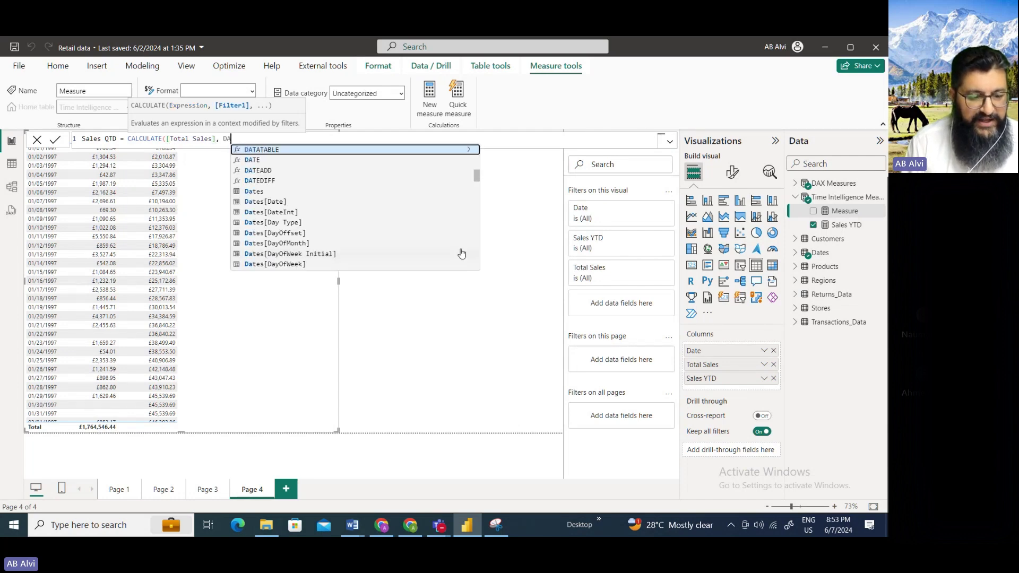
type("TESQ")
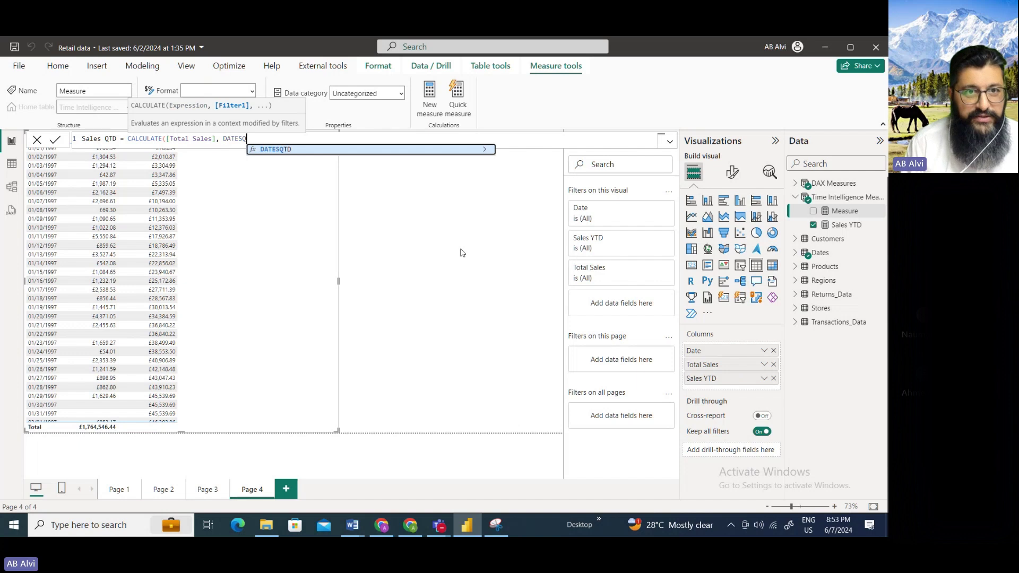
type("TD((")
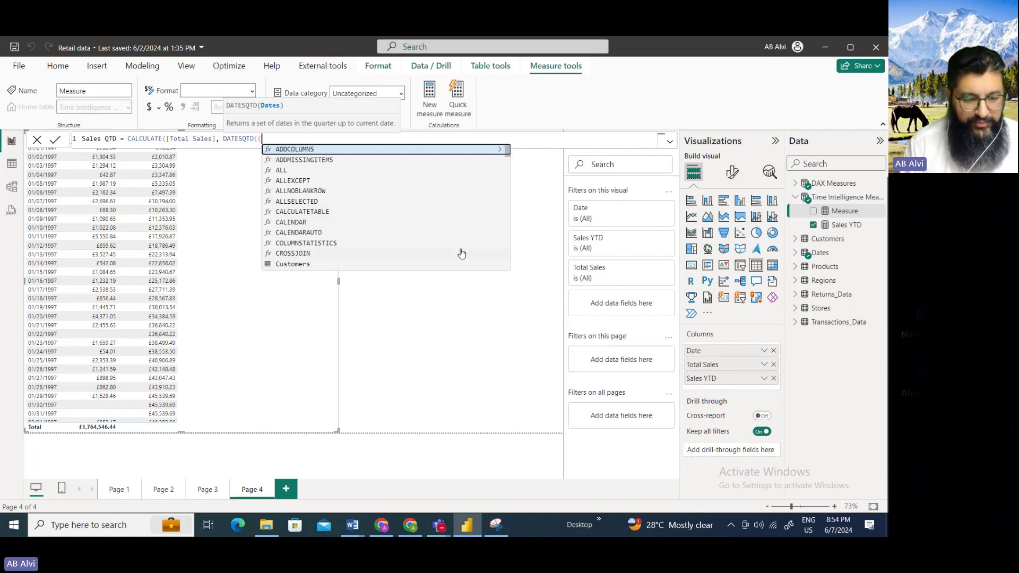
key("BackSpace")
type("Dates")
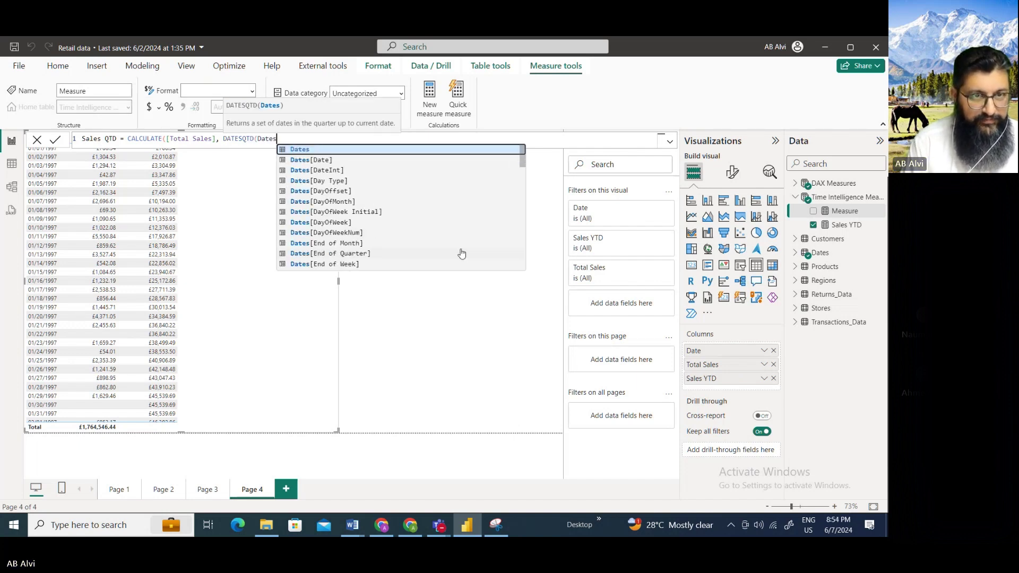
key("Tab")
type("))")
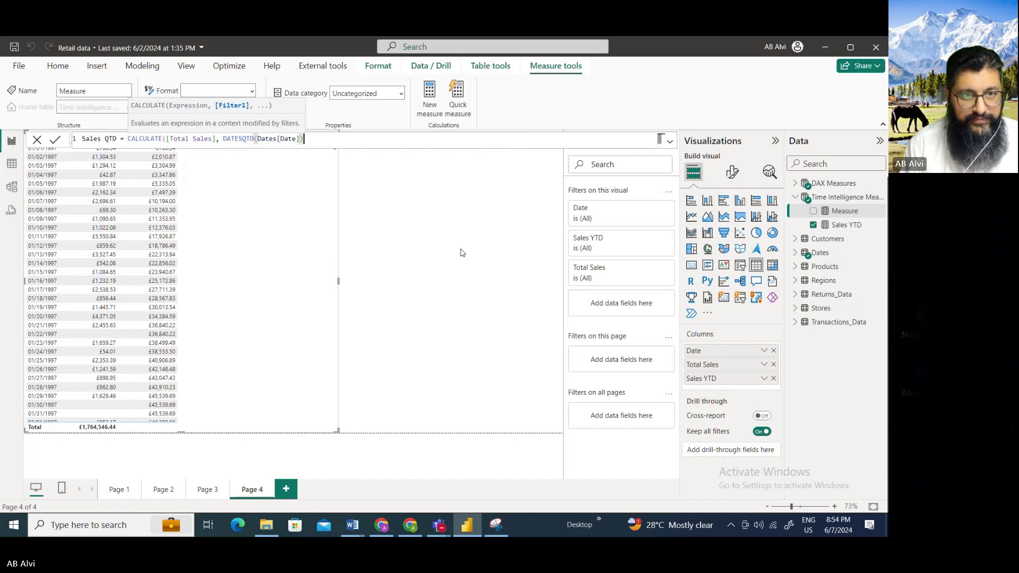
key("Return")
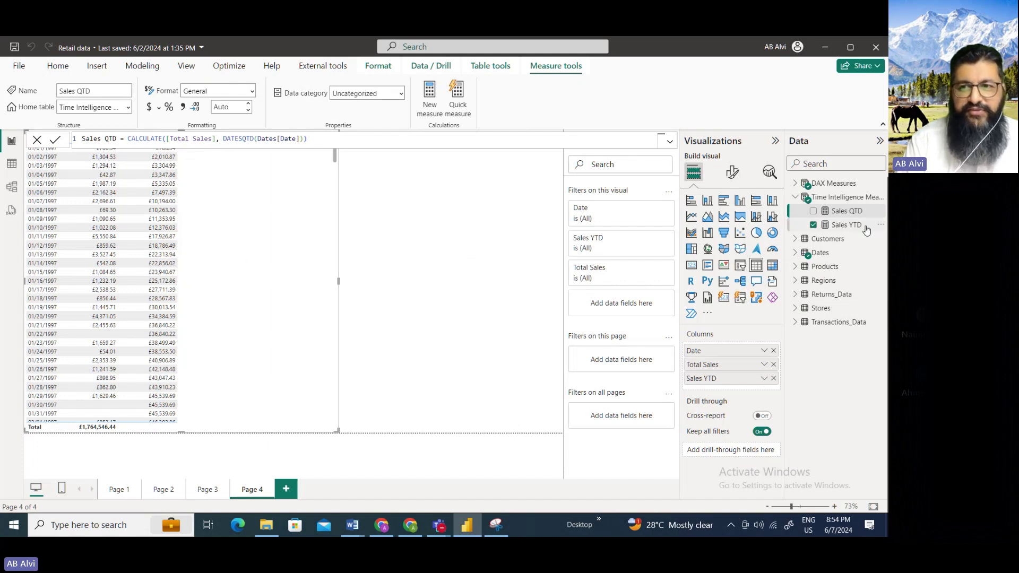
- Add Sales QTD to the table visual after Sales YTD and format it as £ English (United Kingdom) currency
left_click_drag(847, 212, 722, 392)
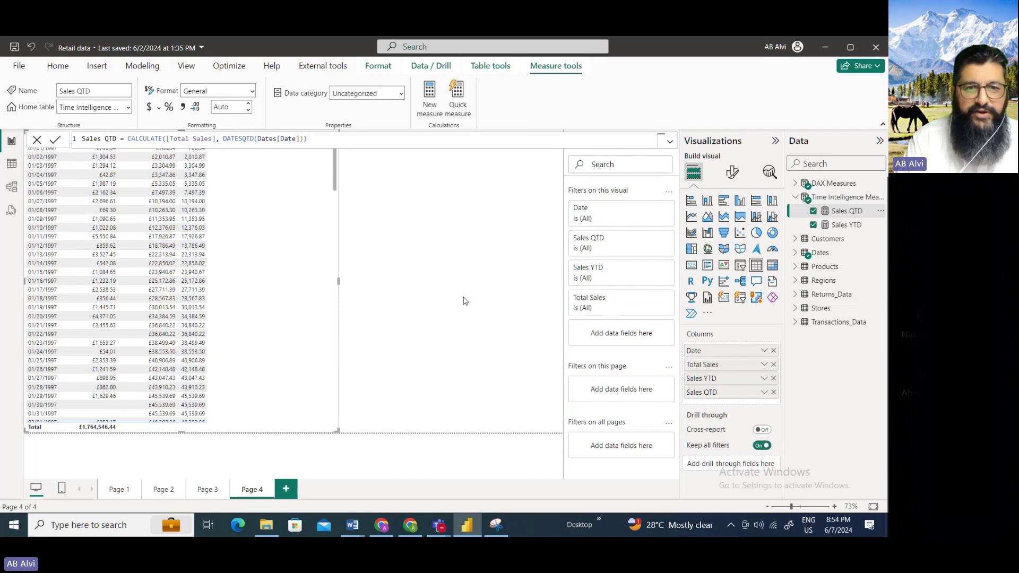
left_click(159, 106)
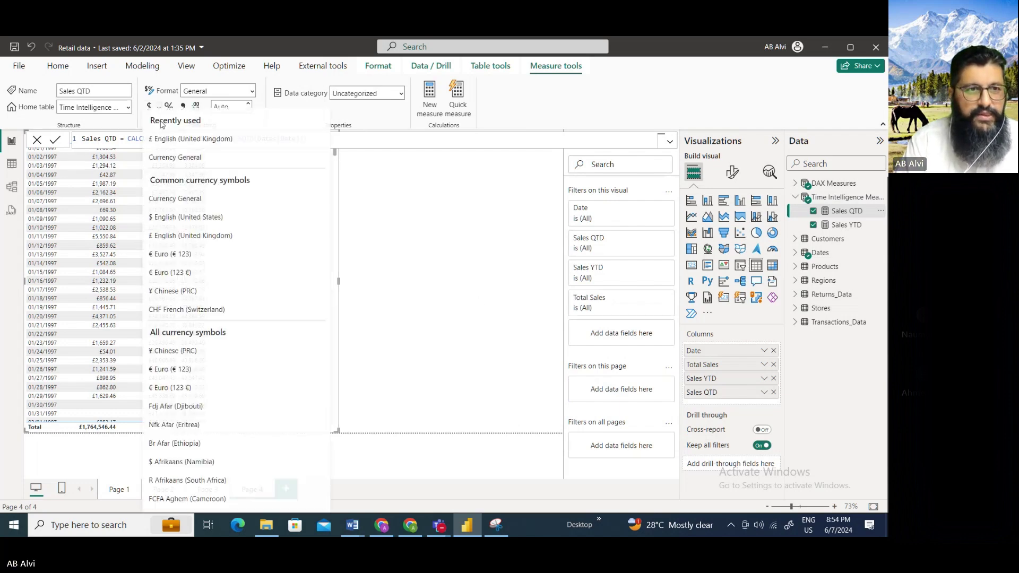
left_click(162, 236)
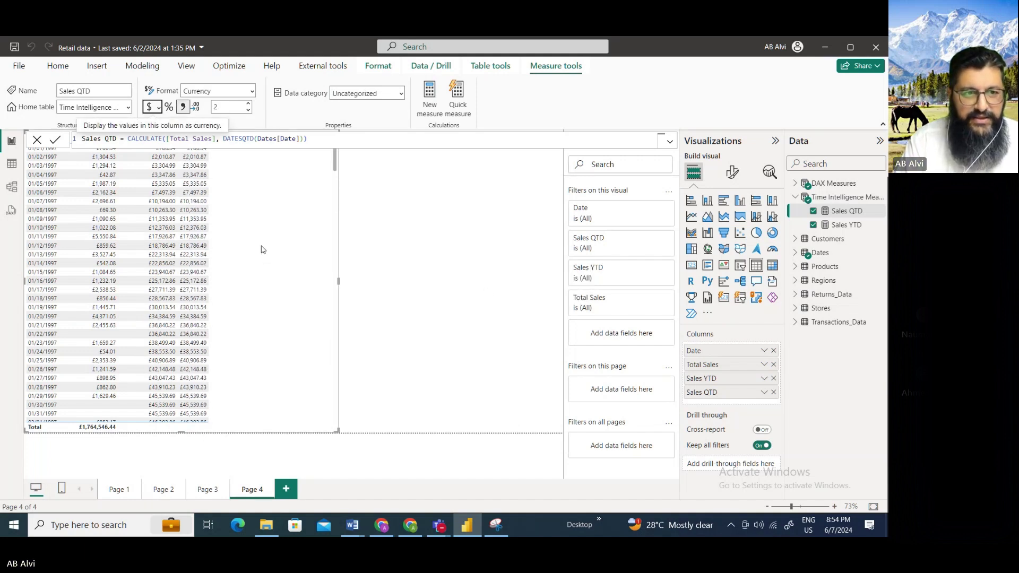
left_click(384, 258)
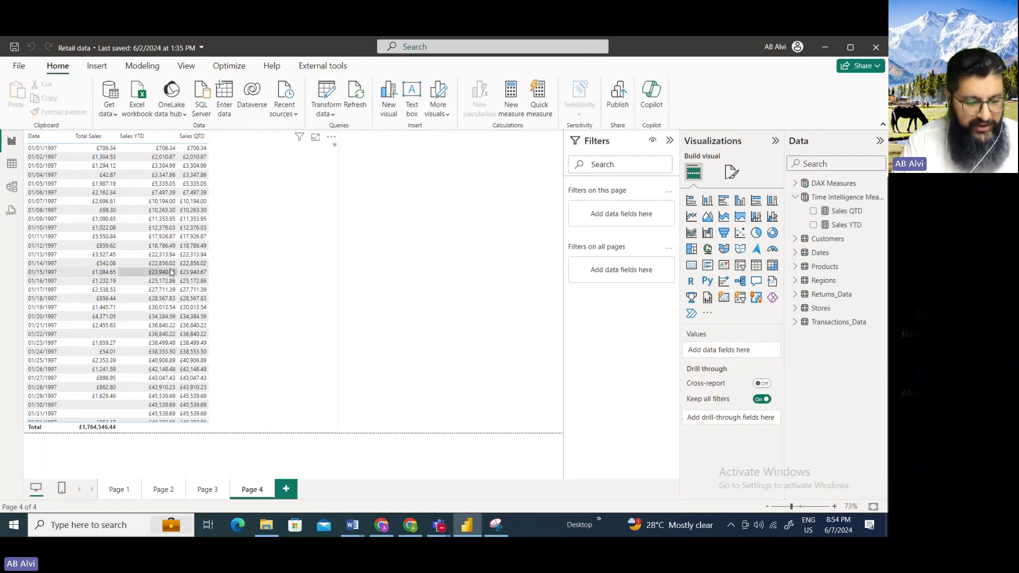
- Widen the table's Sales QTD column so that six-digit amounts fit on one line
scroll(173, 272, "down", 5)
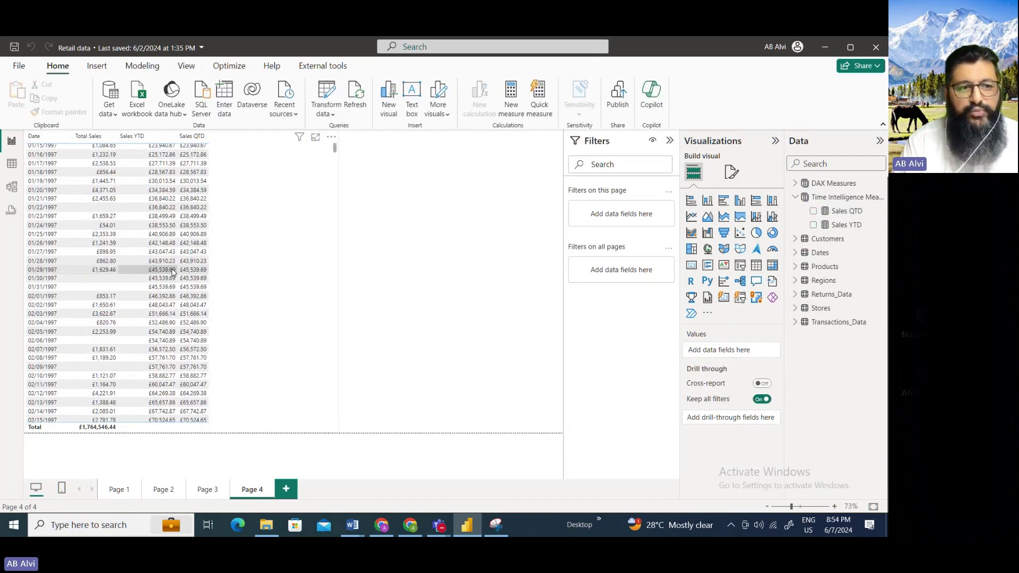
scroll(173, 272, "down", 15)
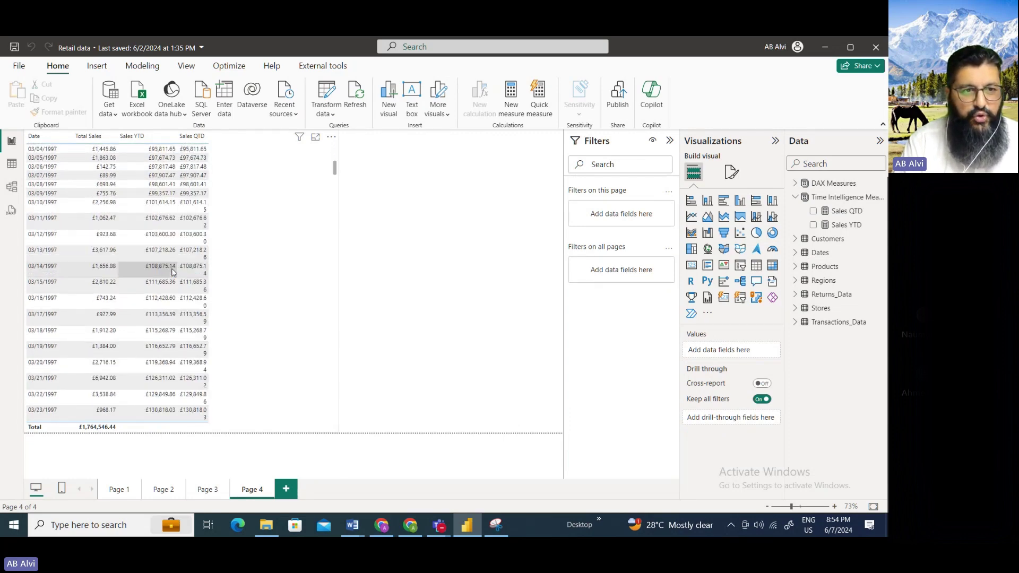
scroll(173, 273, "down", 2)
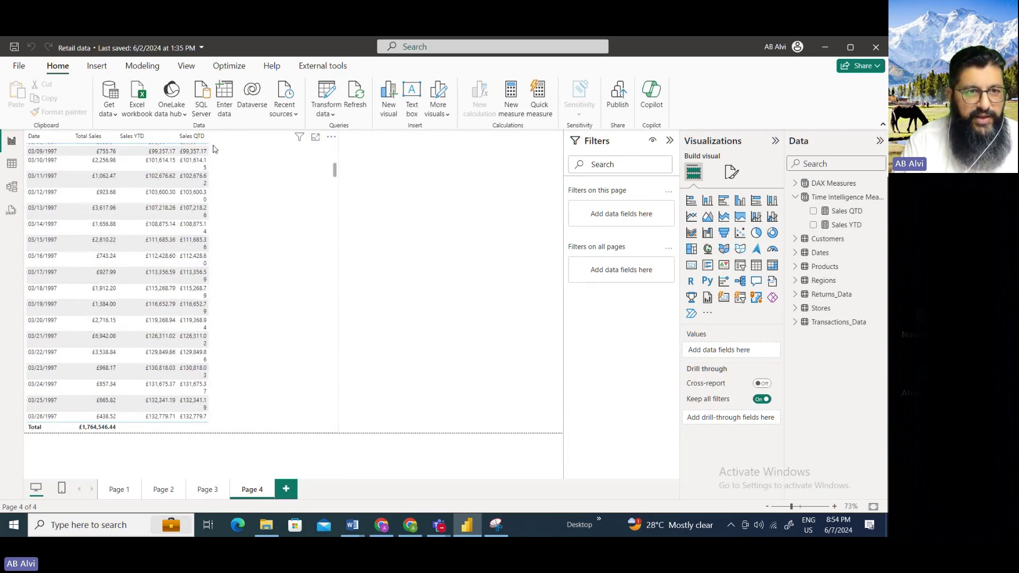
left_click_drag(208, 137, 242, 151)
- Compare Total Sales, Sales YTD and Sales QTD at the quarter change between 03/31/1997 and 04/01/1997, marking the relevant values
left_click(48, 311)
scroll(50, 308, "down", 2)
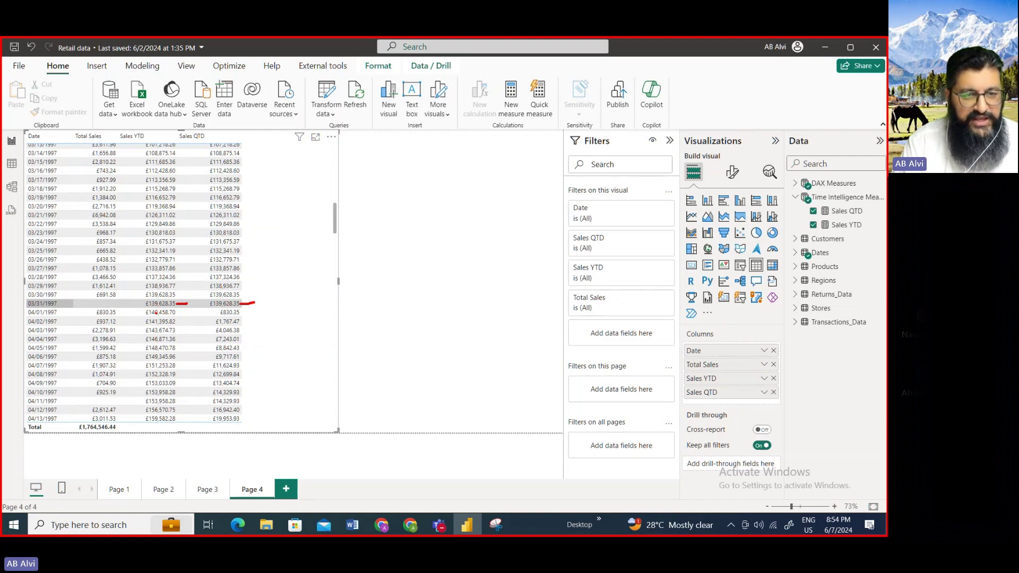
left_click_drag(208, 307, 250, 319)
left_click_drag(90, 305, 124, 319)
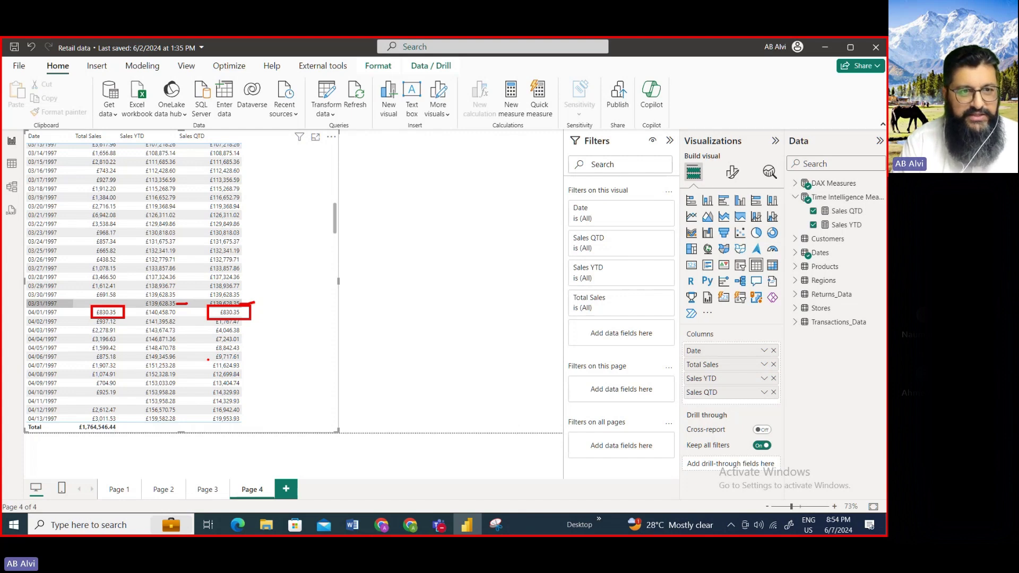
- Name the new measure Sales MTD and begin its formula with CALCULATE, using [Total Sales] as the expression
type("Sales ")
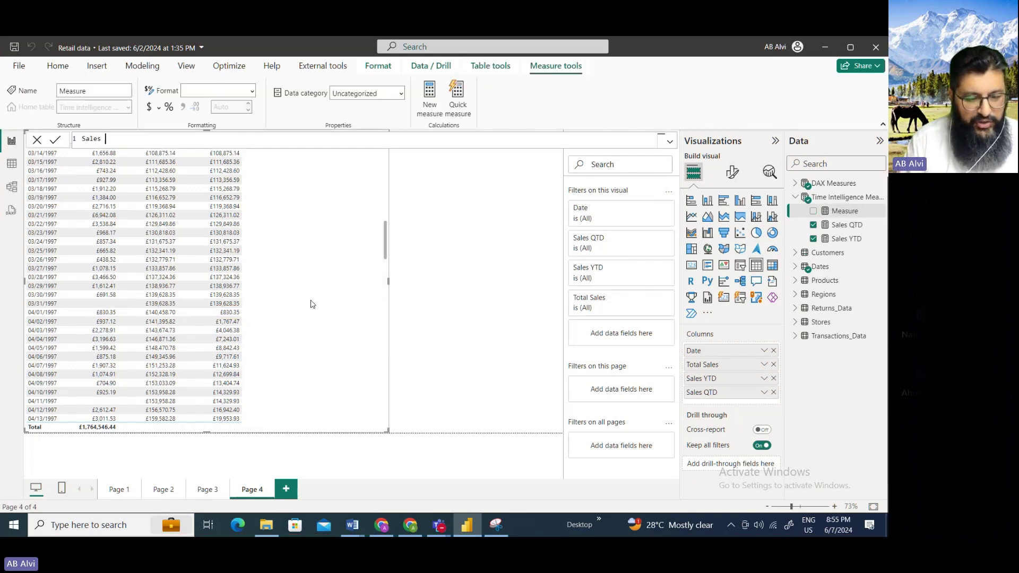
type("MTD =")
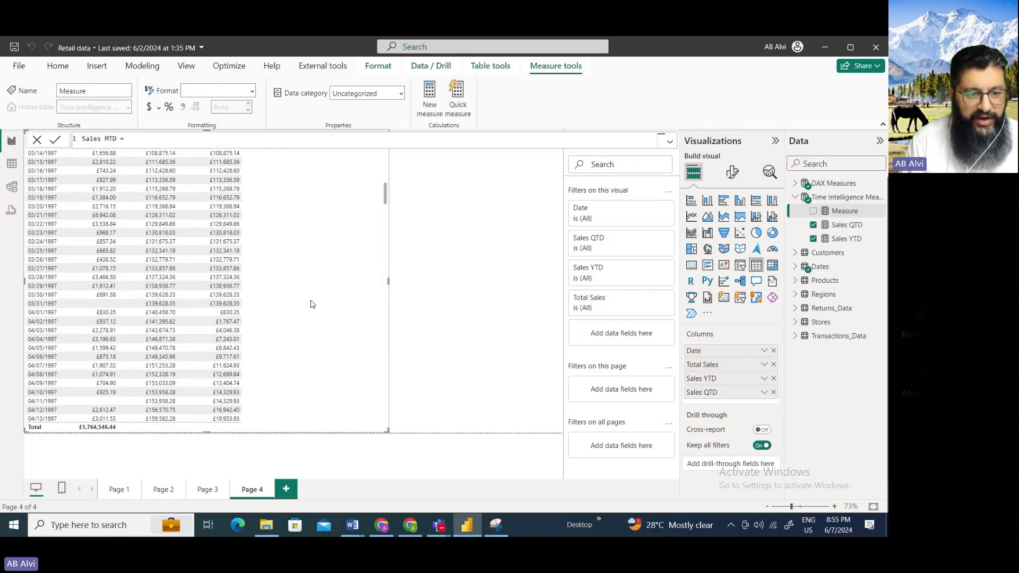
type(" cal")
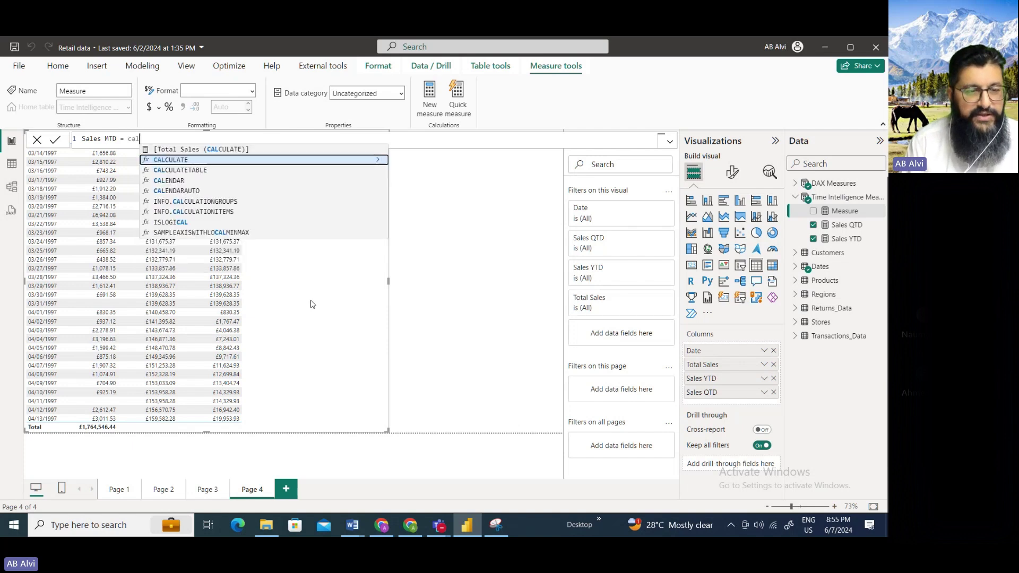
key("Tab")
type("[t")
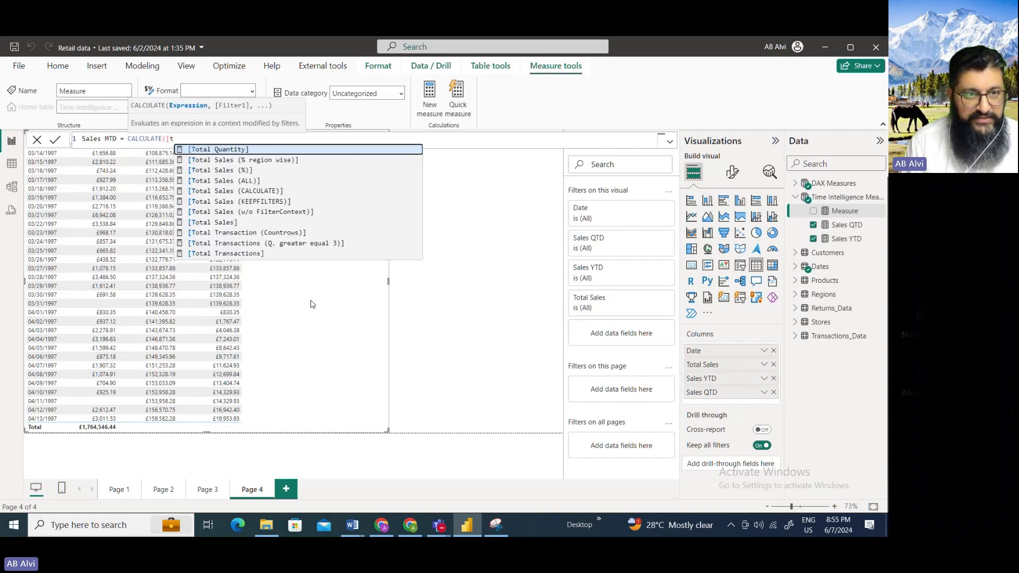
key("Down")
key("Down")
key("Down")
key("Down")
key("Down")
key("Down")
key("Down")
key("Tab")
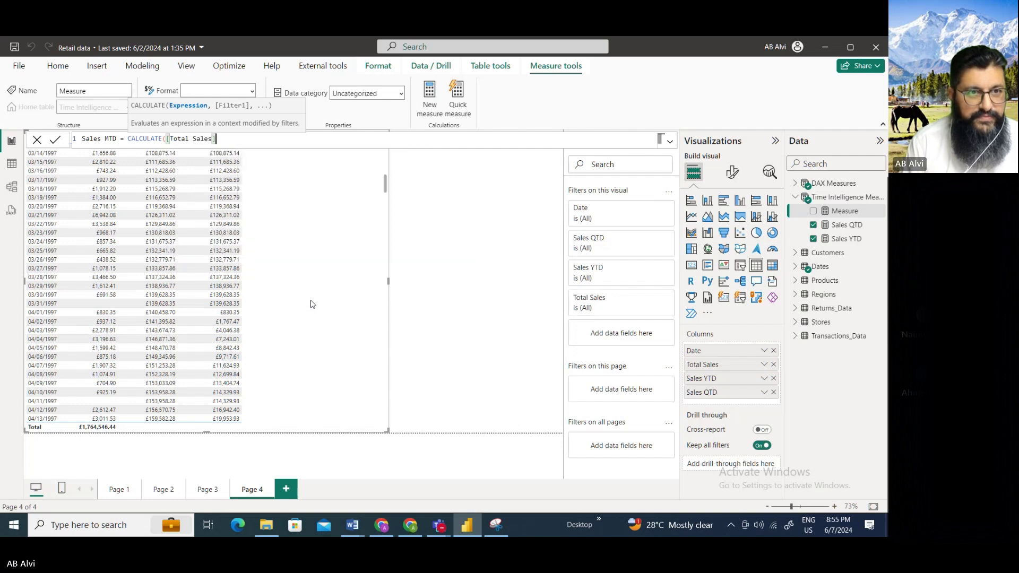
- Add the filter DATESMTD(Dates[Date]) to the Sales MTD formula, close it and commit the measure
type(", date")
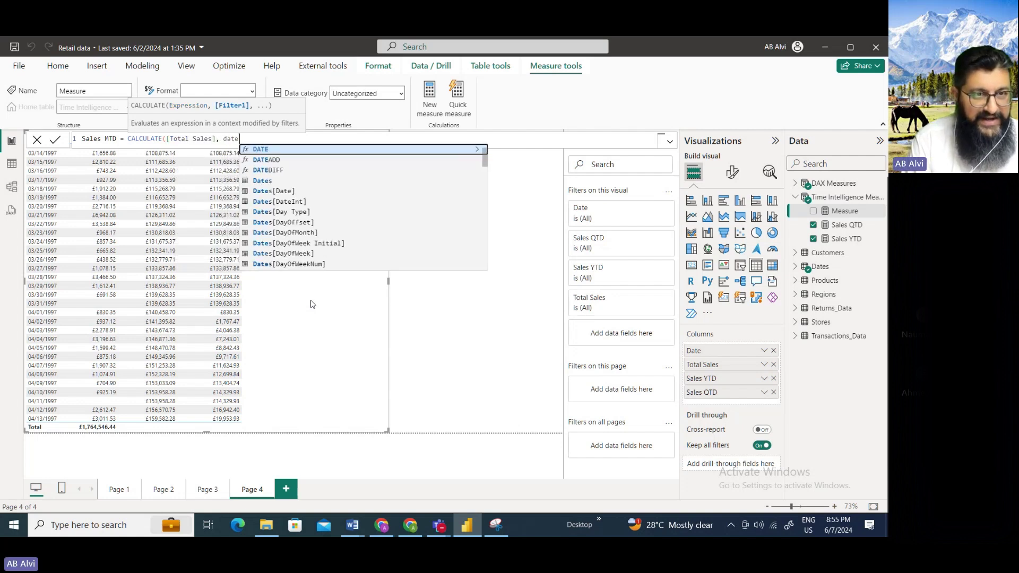
type("s")
key("BackSpace")
key("BackSpace")
key("BackSpace")
key("BackSpace")
key("BackSpace")
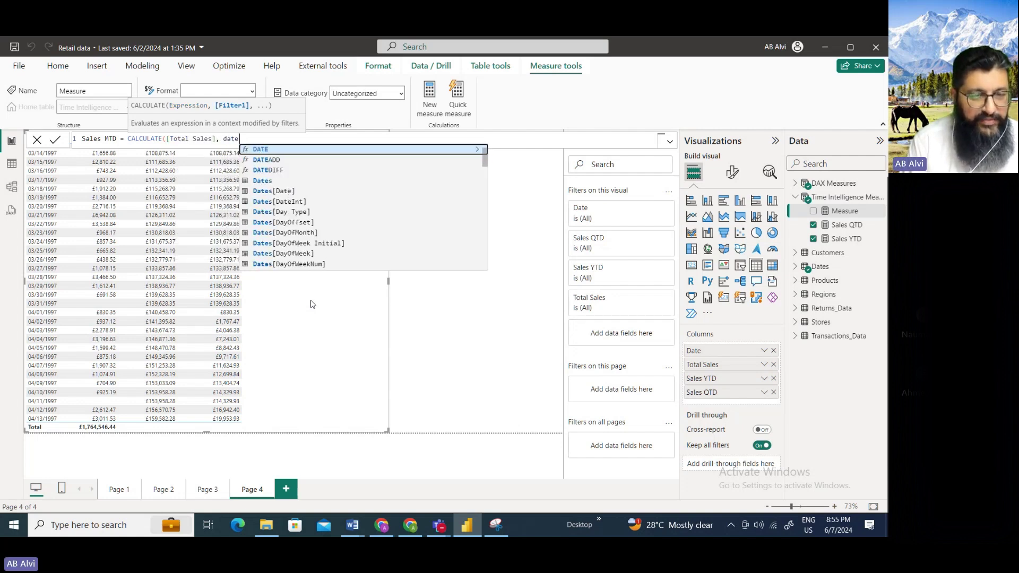
type("DATESM")
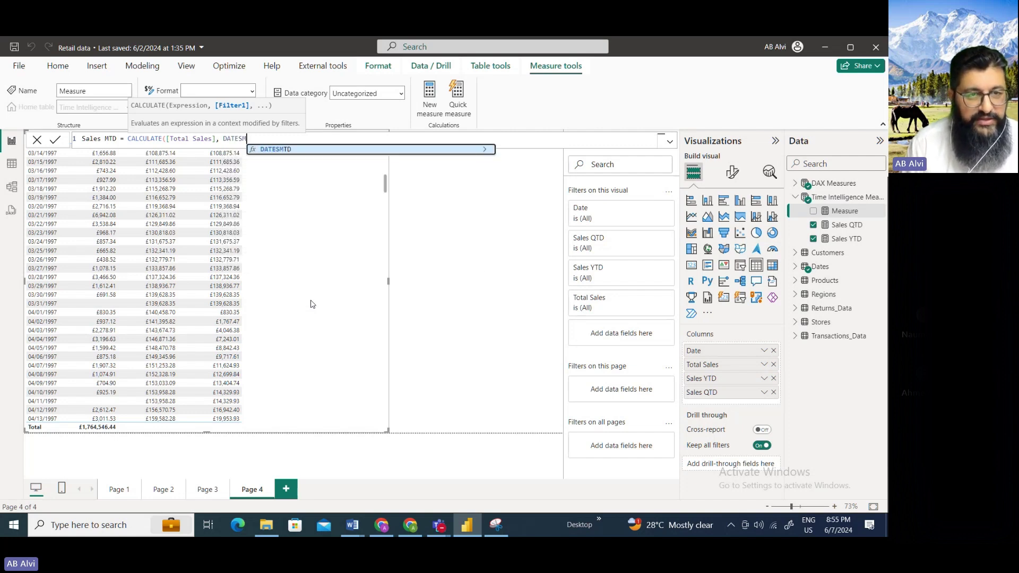
key("Tab")
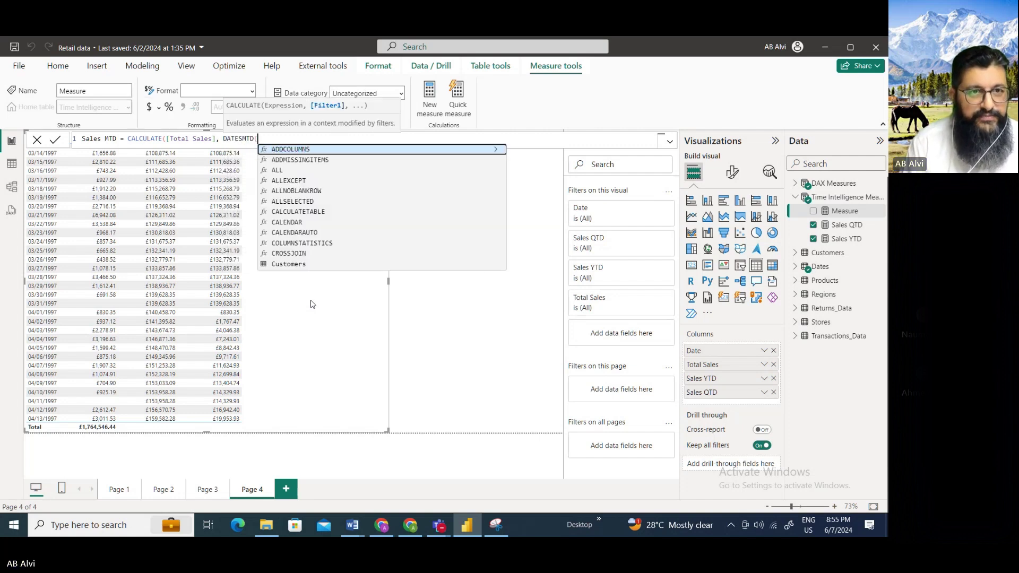
type("(")
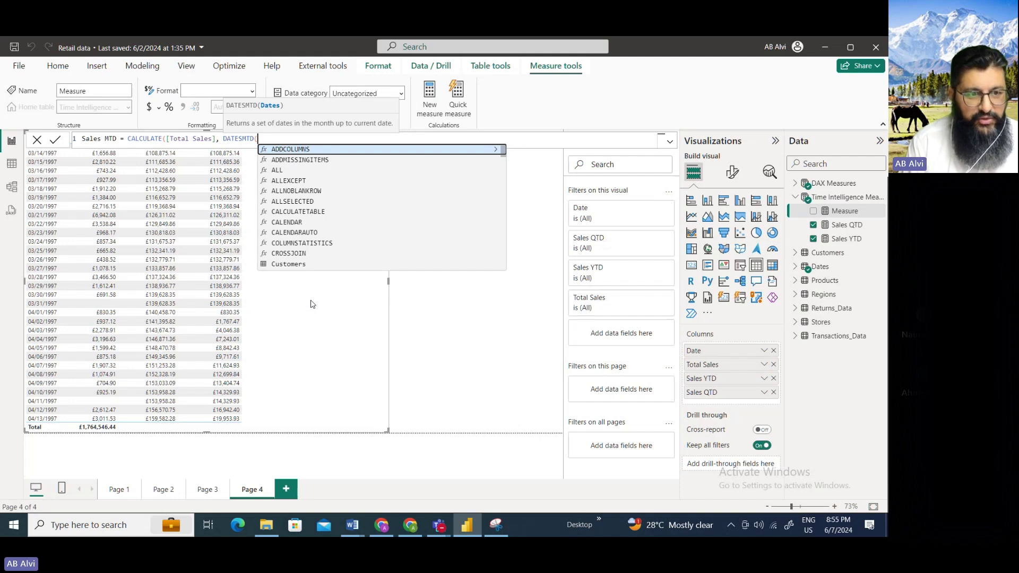
key("BackSpace")
type("Dates")
key("Down")
key("Tab")
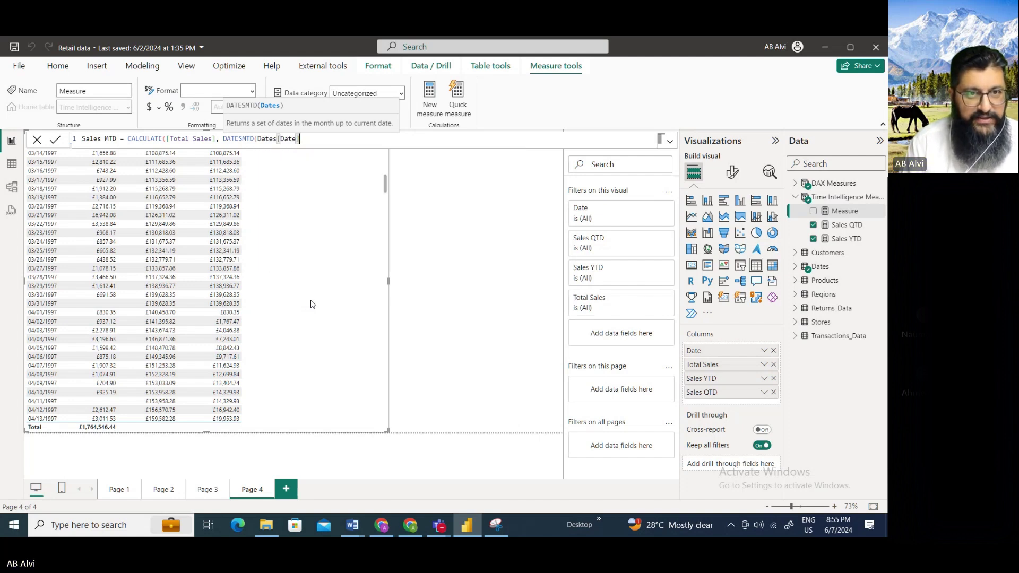
type("))")
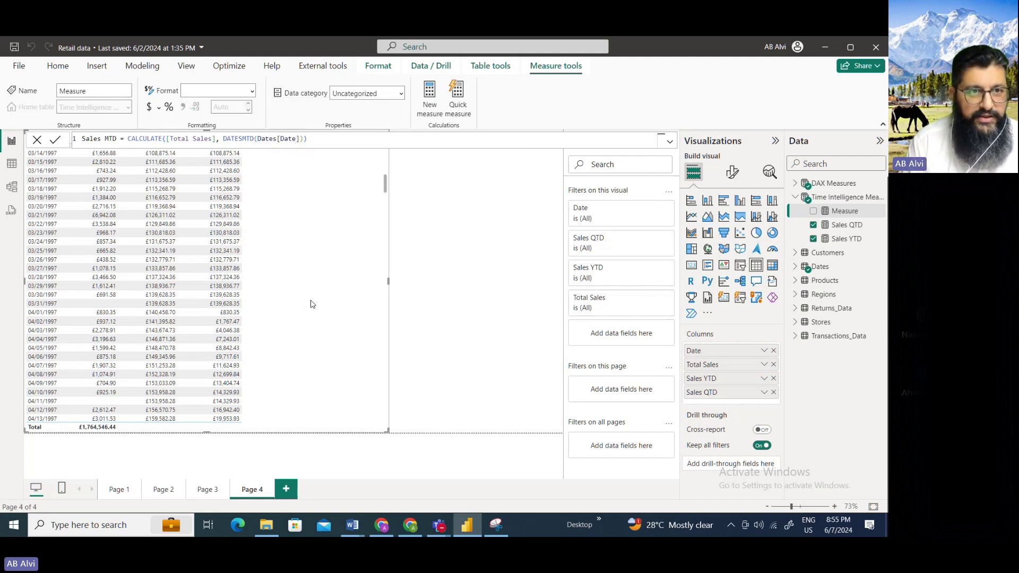
key("Return")
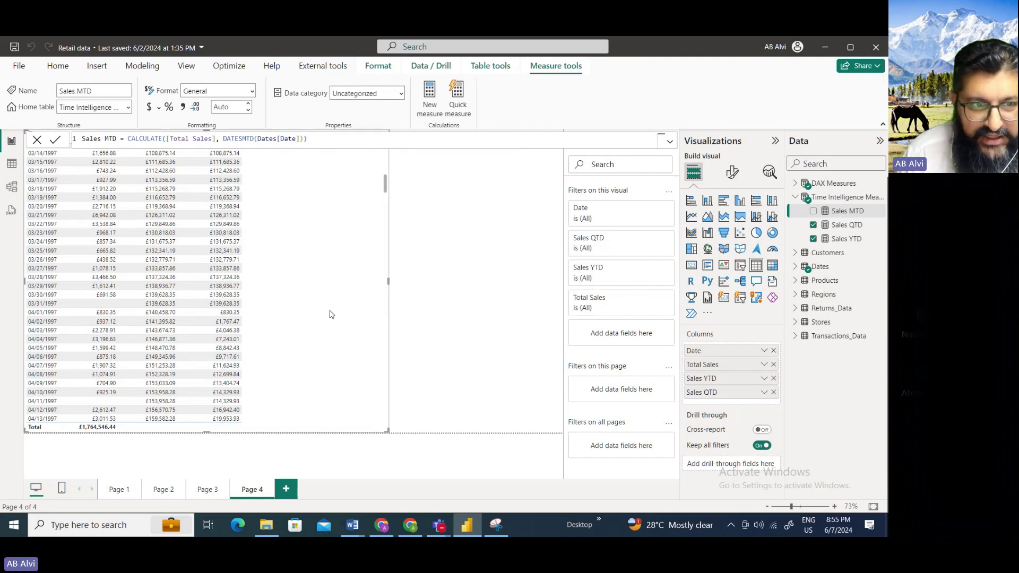
- Add Sales MTD to the table visual and format it as £ English (United Kingdom) currency
left_click_drag(844, 215, 333, 219)
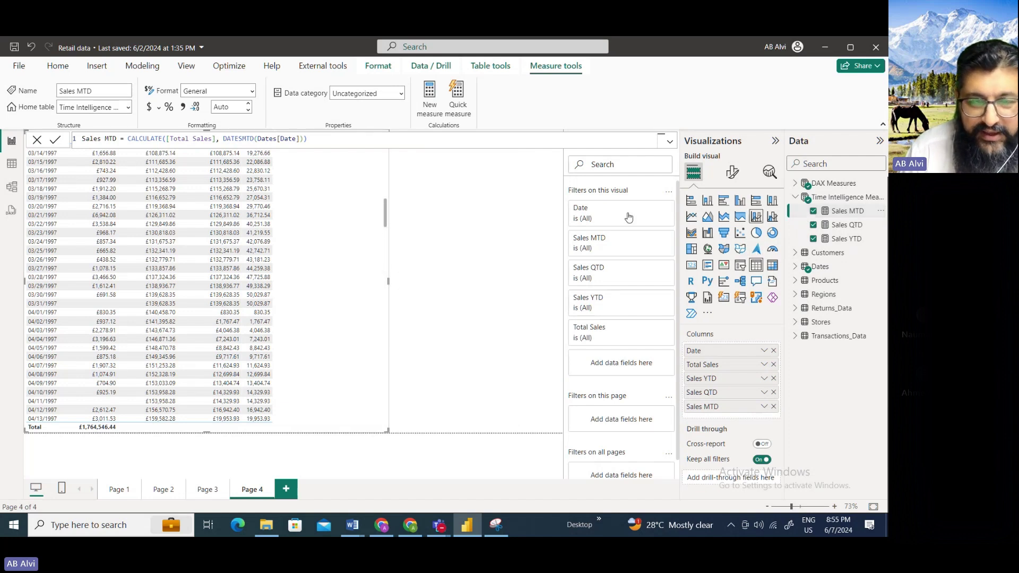
left_click(159, 108)
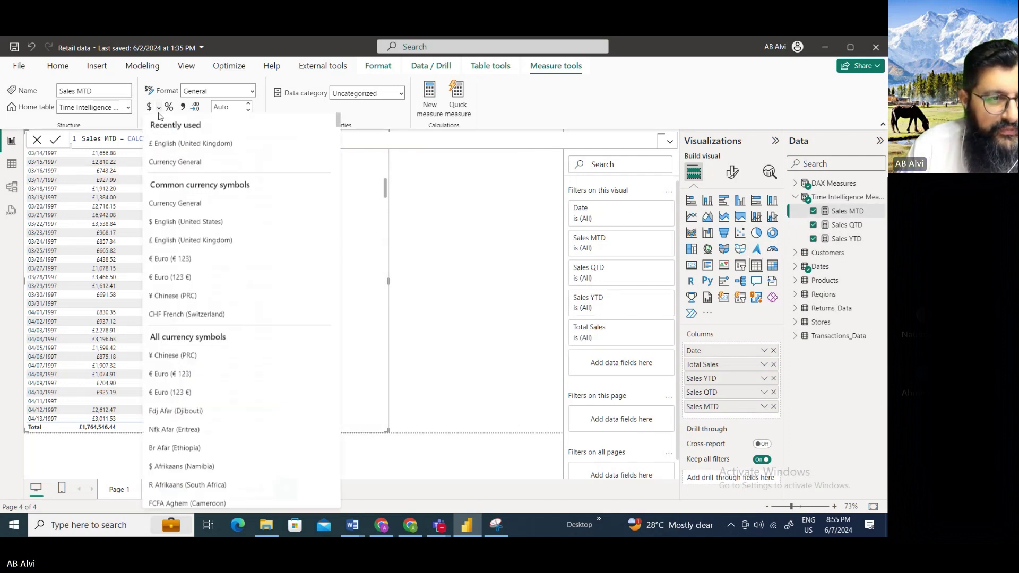
left_click(159, 241)
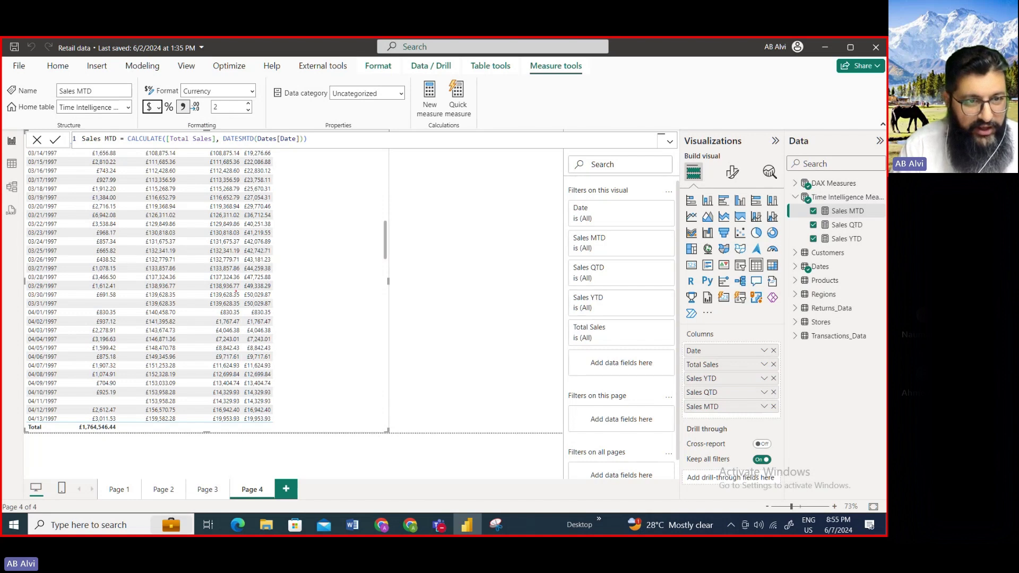
- Mark the Sales YTD, Sales QTD and Sales MTD values in the 03/31/1997 row for comparison
mouse_move(136, 295)
left_mouse_down()
mouse_move(143, 305)
mouse_move(279, 309)
left_mouse_up()
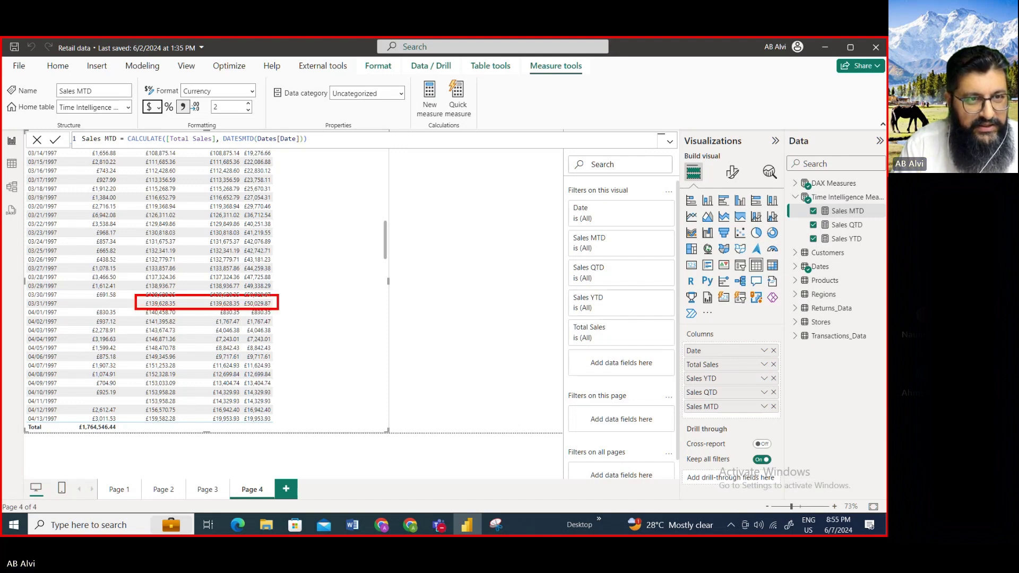
- Mark the Sales YTD, Sales QTD and Sales MTD values in the 01/31/1997 row for comparison
key("Escape")
scroll(287, 288, "up", 5)
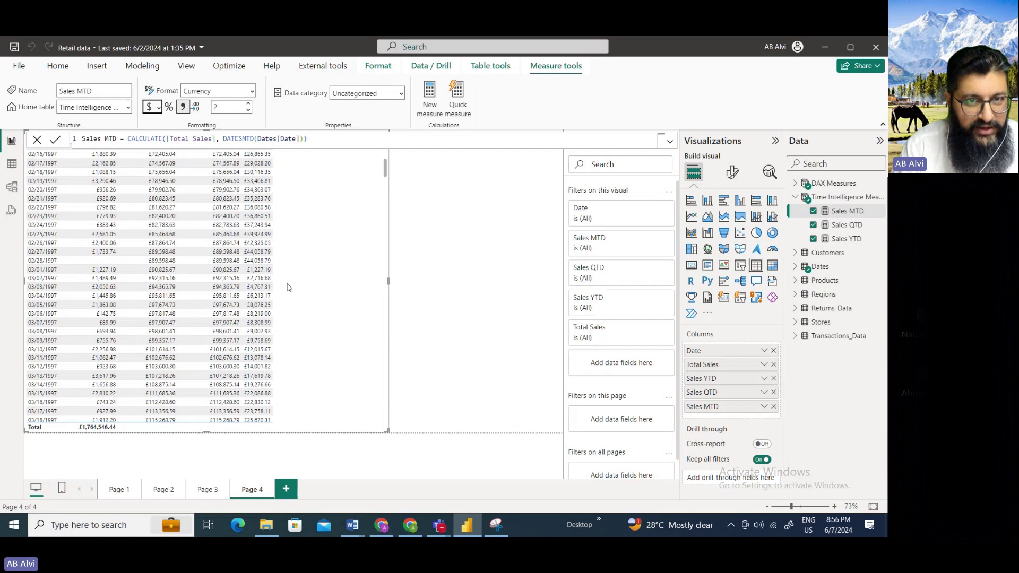
scroll(287, 287, "up", 5)
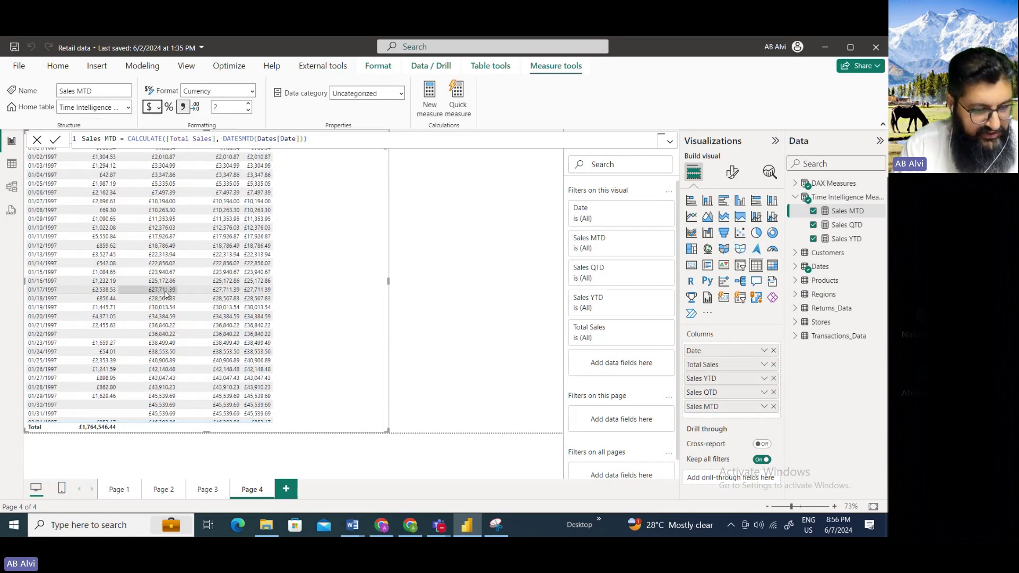
key("ctrl+2")
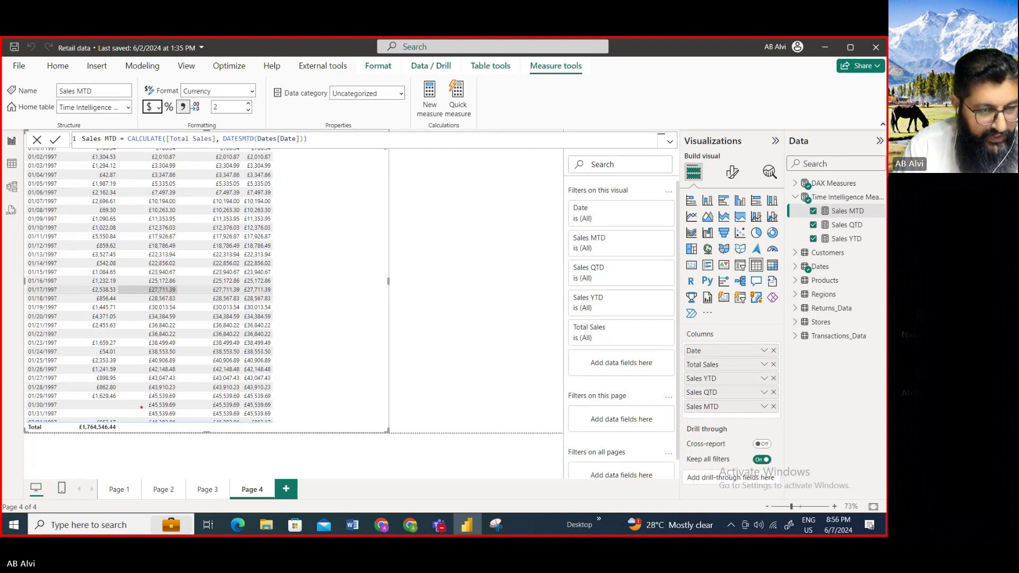
left_click_drag(137, 408, 275, 418)
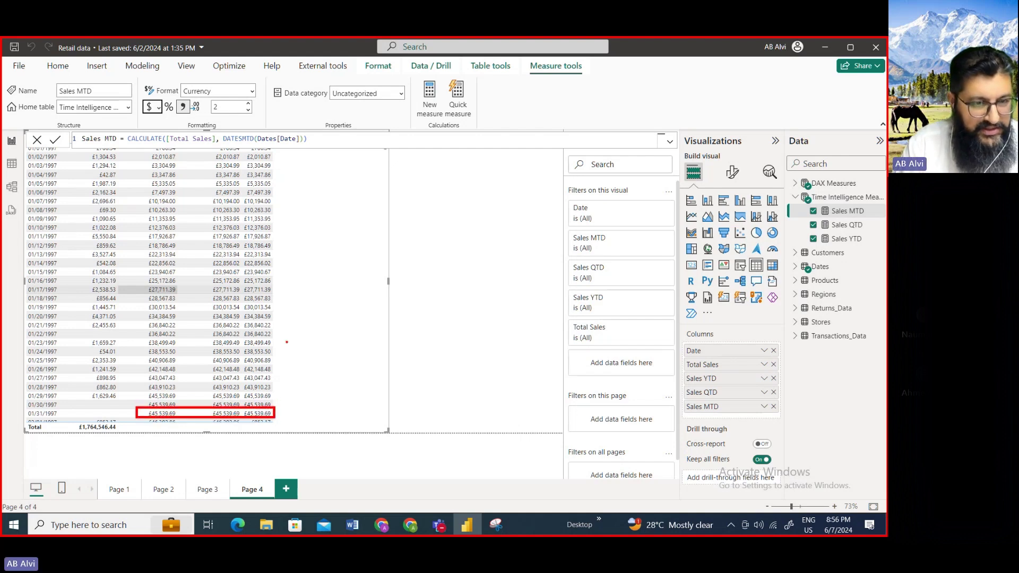
- Mark the Sales MTD value in the 02/01/1997 row separately from that row's Sales YTD and Sales QTD values
scroll(253, 301, "down", 3)
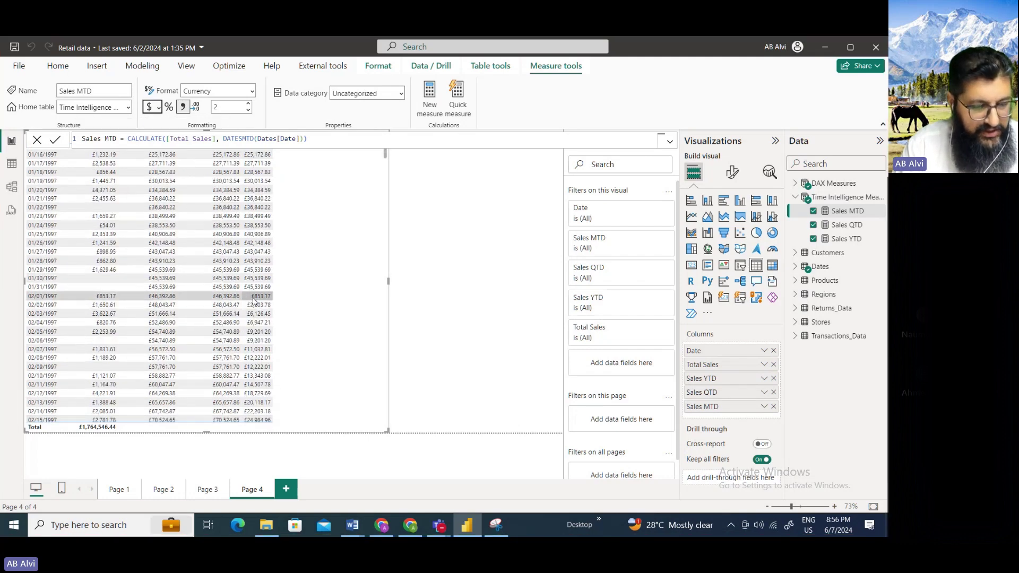
key("ctrl+2")
left_click_drag(242, 291, 293, 303)
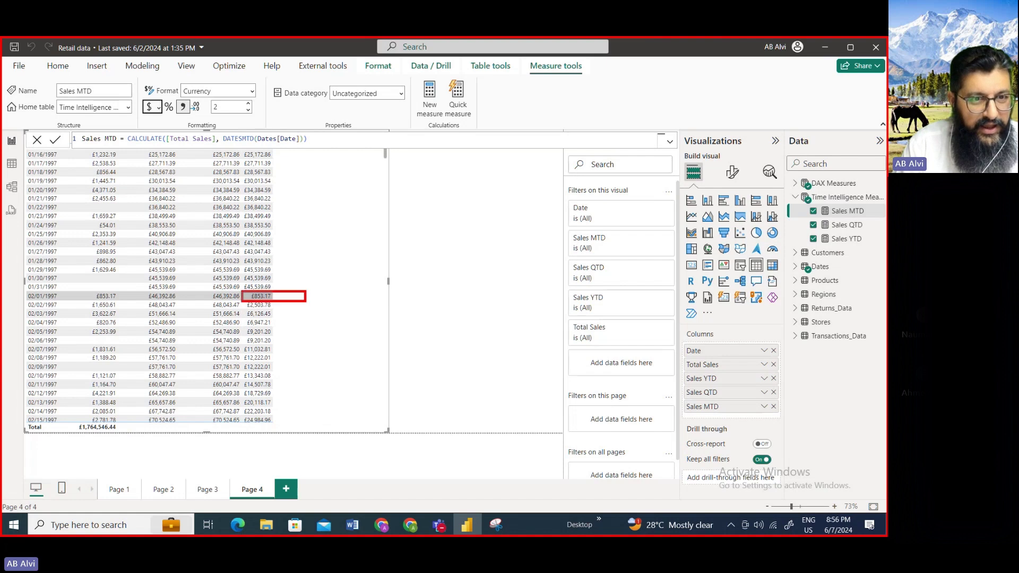
mouse_move(141, 289)
left_mouse_down()
mouse_move(241, 302)
mouse_move(229, 318)
left_mouse_up()
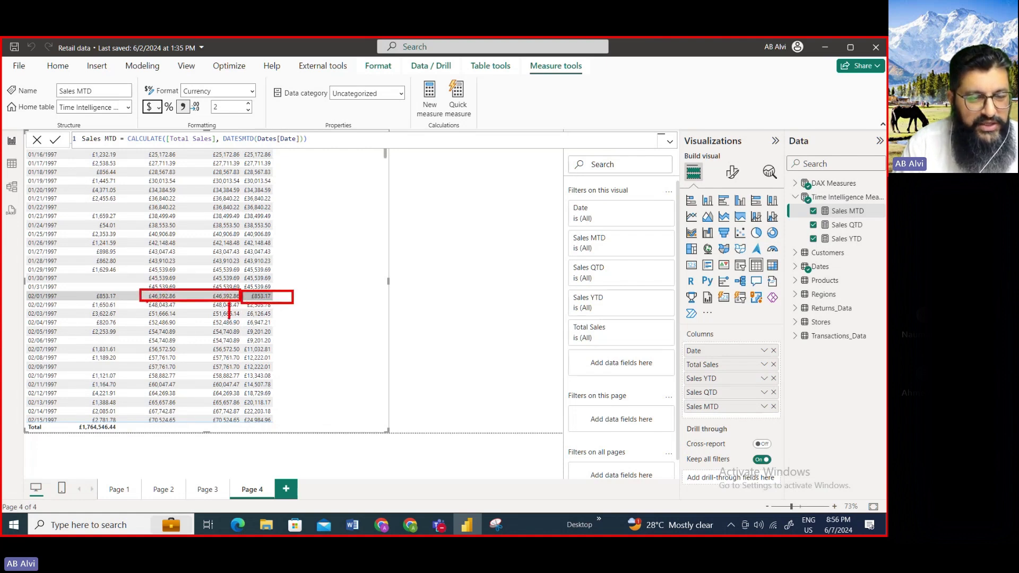
left_click_drag(162, 301, 170, 333)
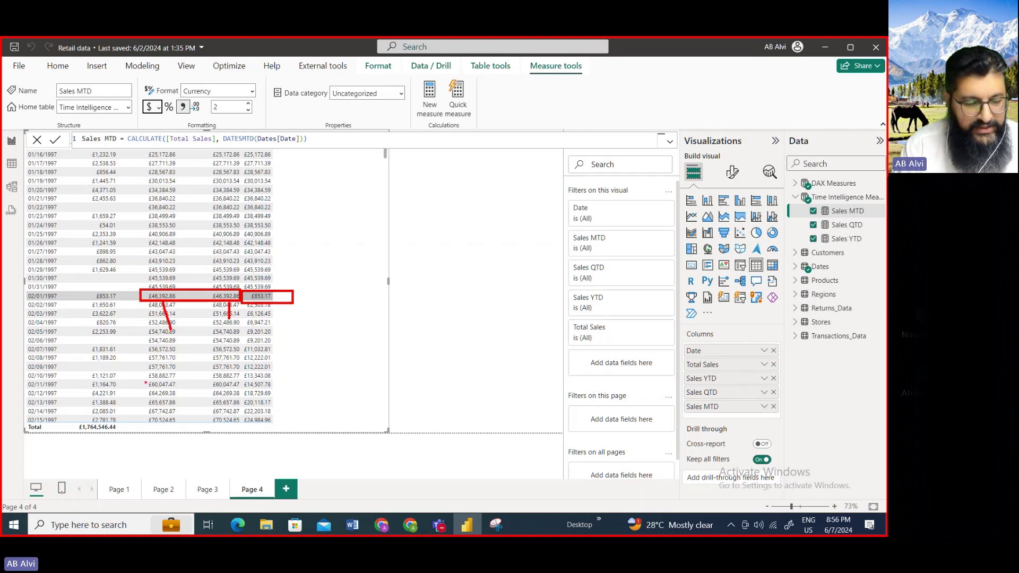
left_click(348, 328)
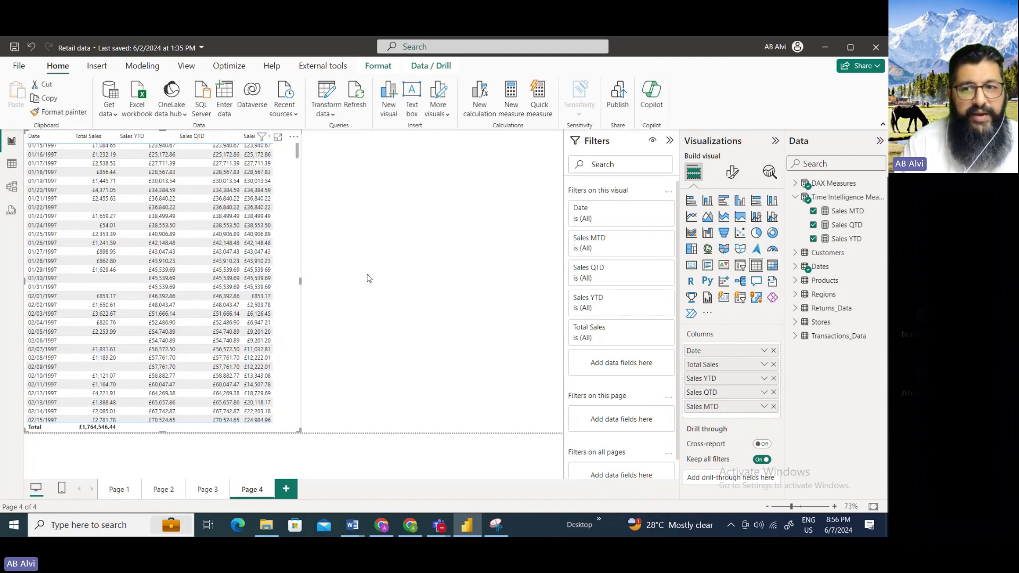
- Start a new fields parameter and name it YTD Pattern
left_click(157, 73)
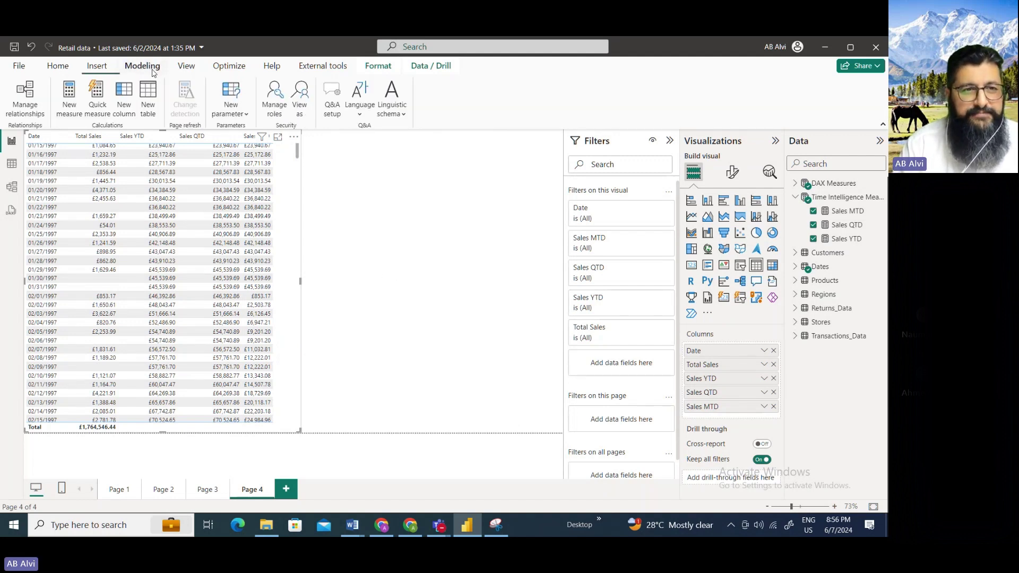
left_click(243, 115)
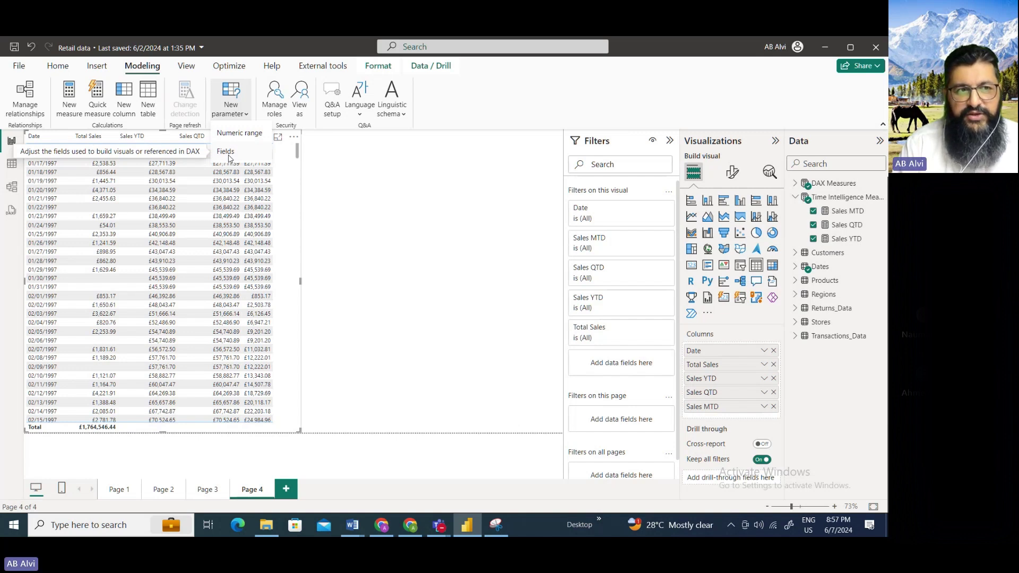
left_click(232, 152)
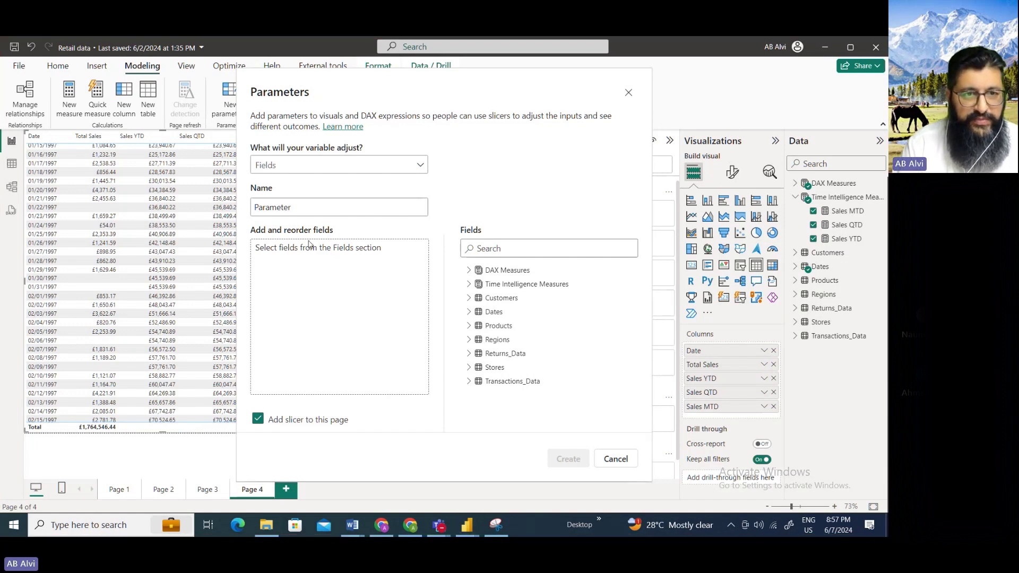
left_click(300, 209)
key("BackSpace")
key("BackSpace")
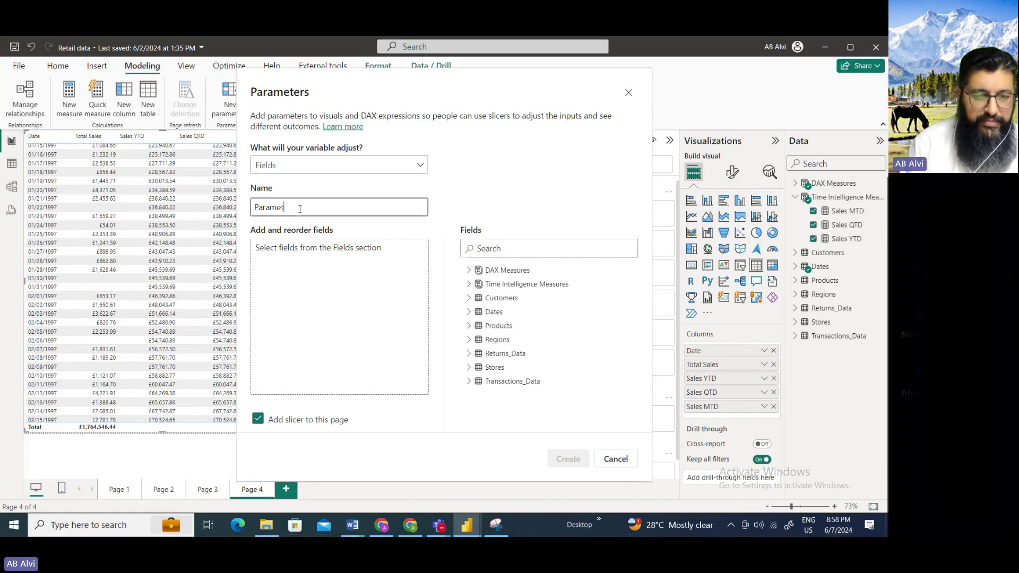
key("BackSpace")
key("BackSpace")
key("BackSpace")
key("BackSpace")
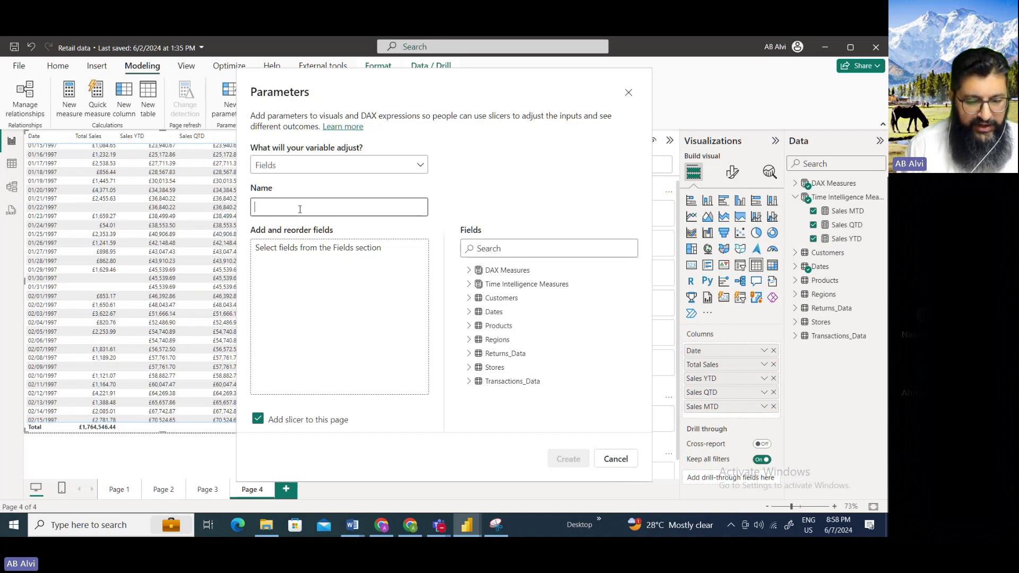
type("YTD ")
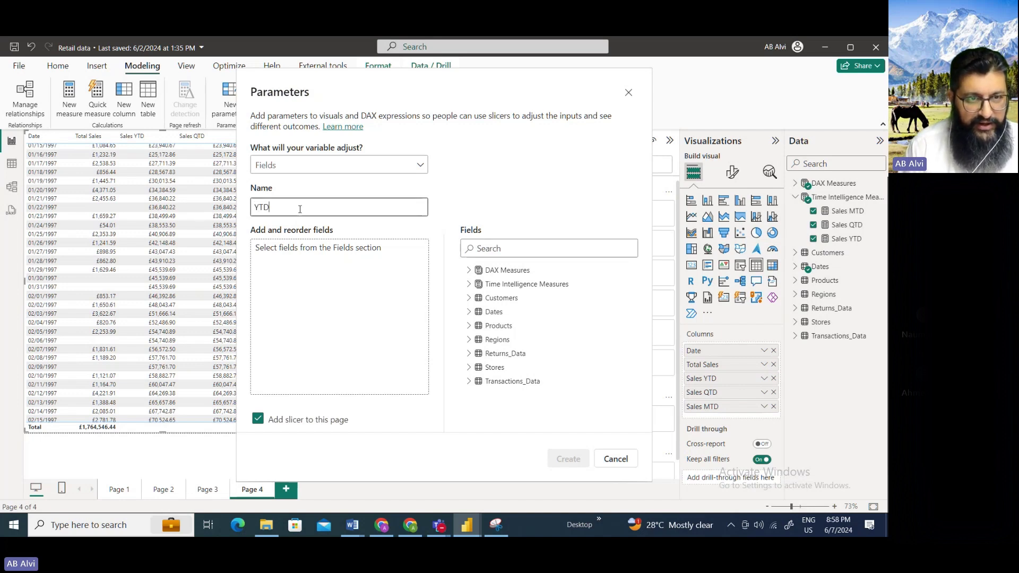
type("Pattern")
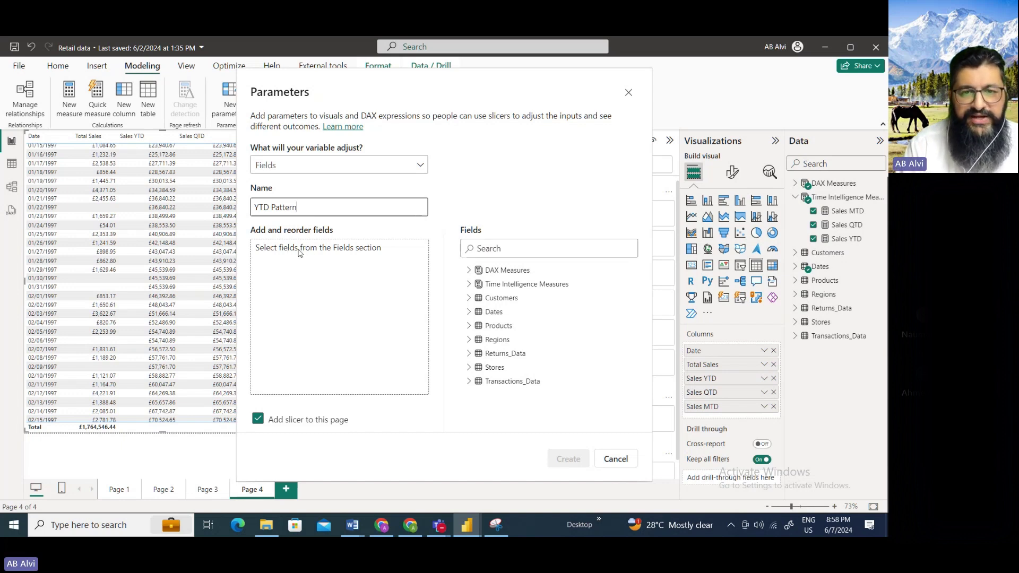
- Add Sales YTD, Sales QTD and Sales MTD in that order to the parameter and create it with a slicer on the page
left_click(470, 284)
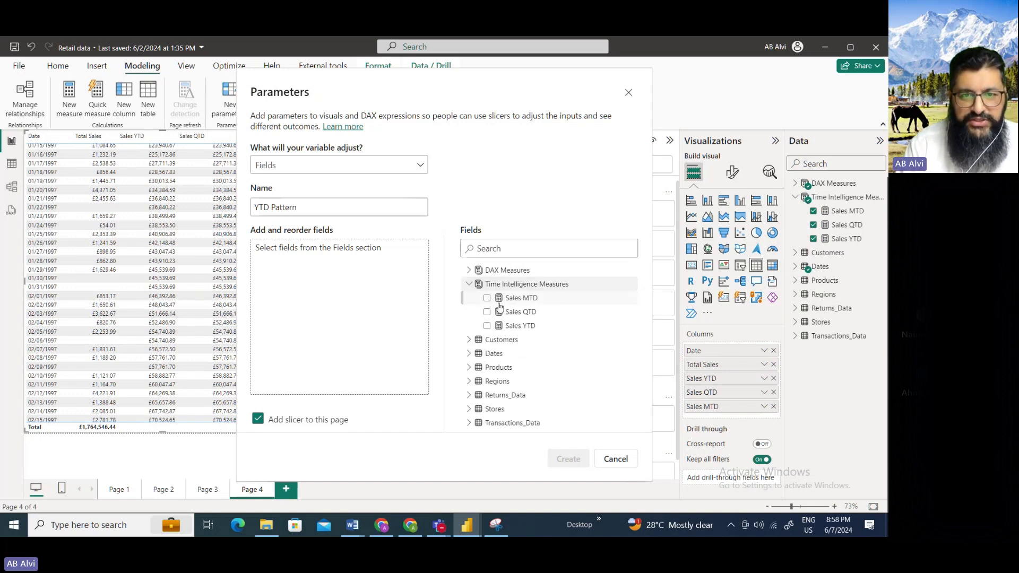
left_click_drag(520, 325, 319, 248)
left_click_drag(509, 313, 320, 268)
left_click_drag(521, 297, 327, 288)
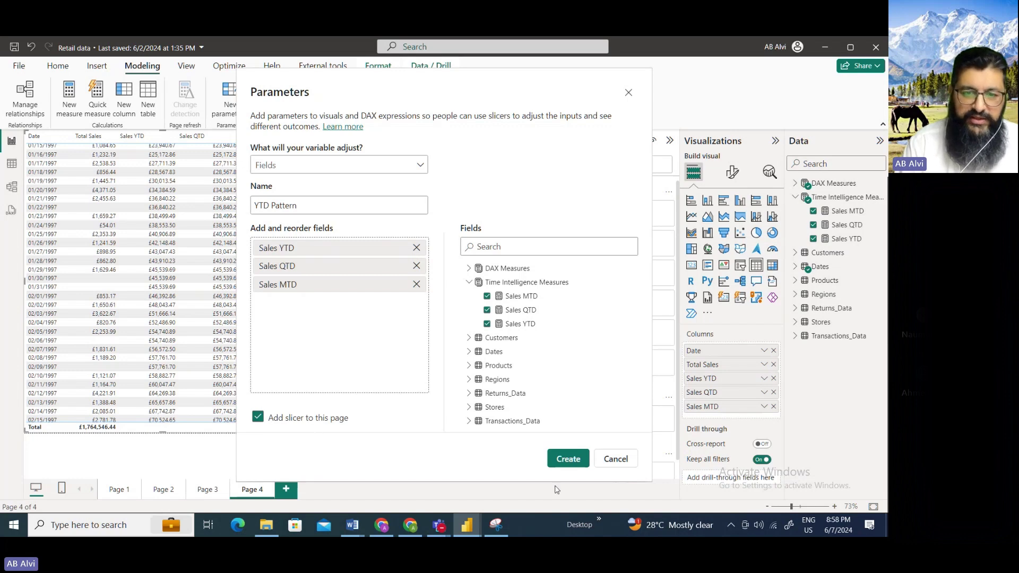
left_click(566, 459)
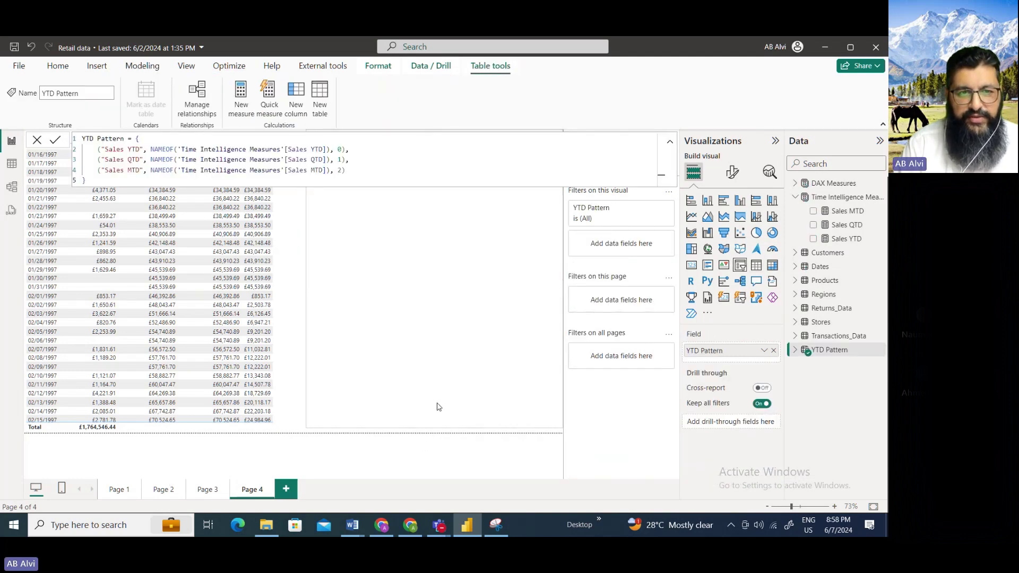
left_click(414, 325)
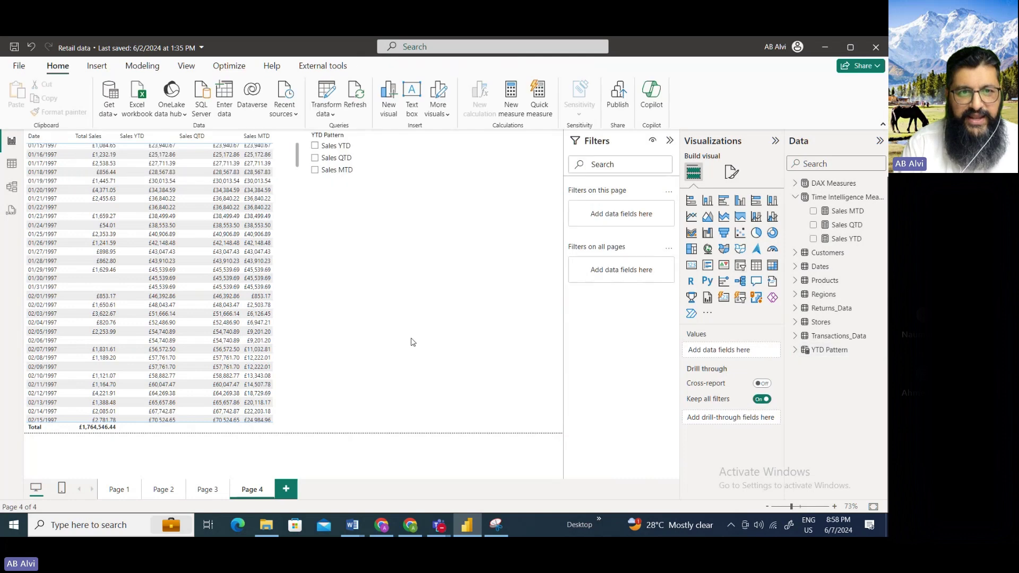
- Make the YTD Pattern slicer narrower and shorter so it fits closely around its three options
left_click(308, 201)
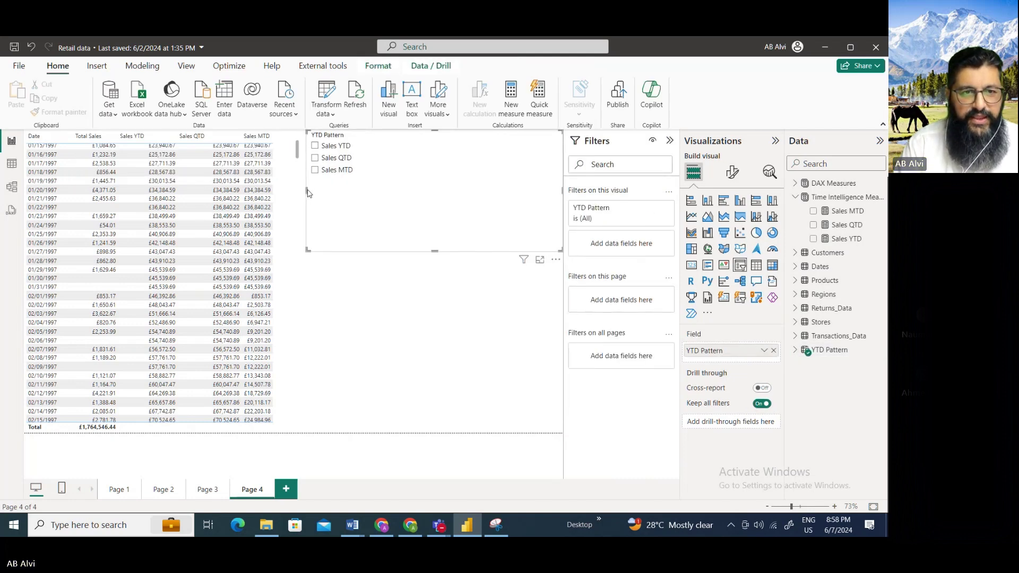
left_click_drag(307, 197, 430, 204)
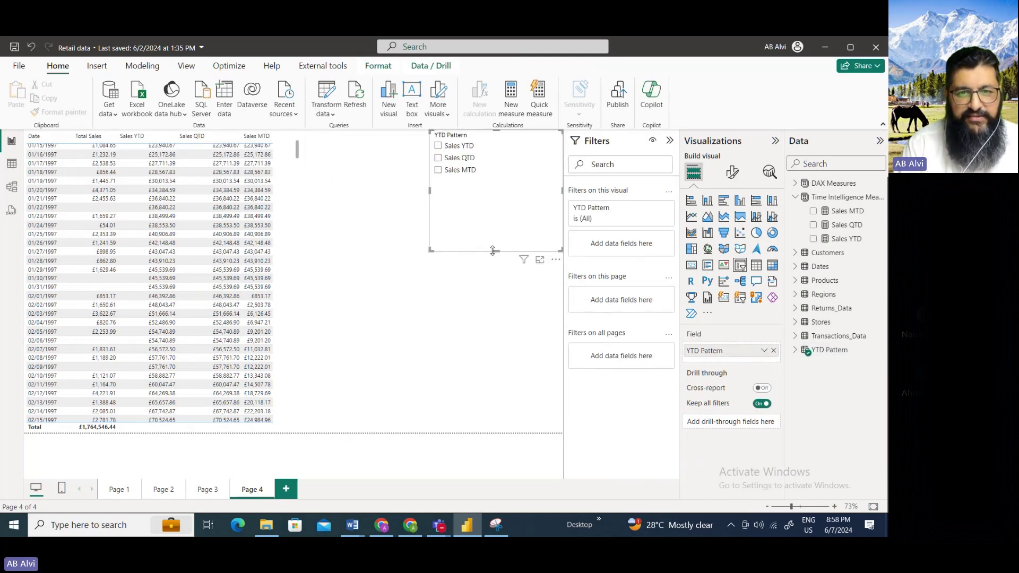
left_click_drag(494, 252, 498, 190)
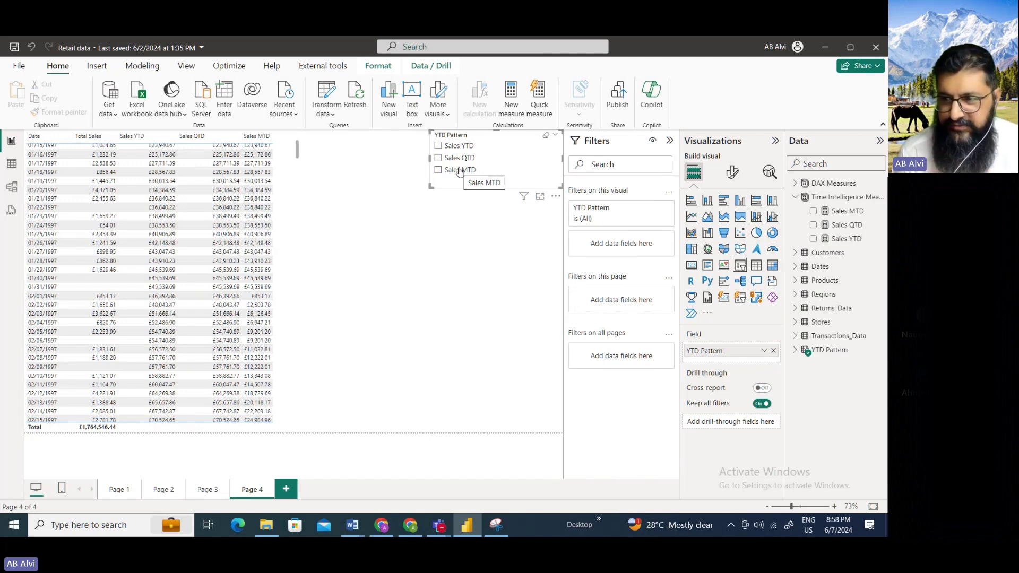
left_click(476, 365)
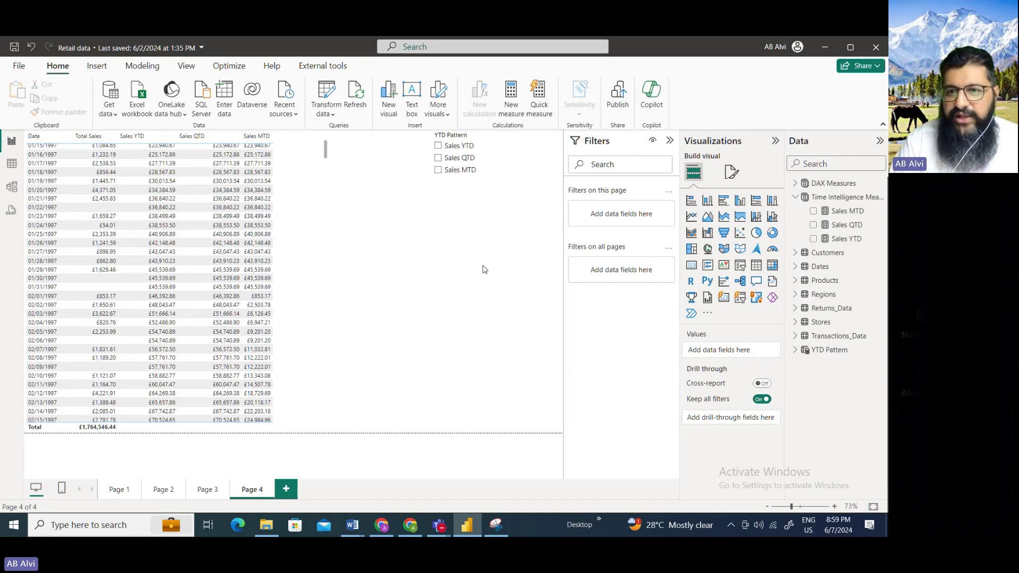
- Add an empty slicer to the page, then shrink and position it below the YTD Pattern slicer
left_click(740, 264)
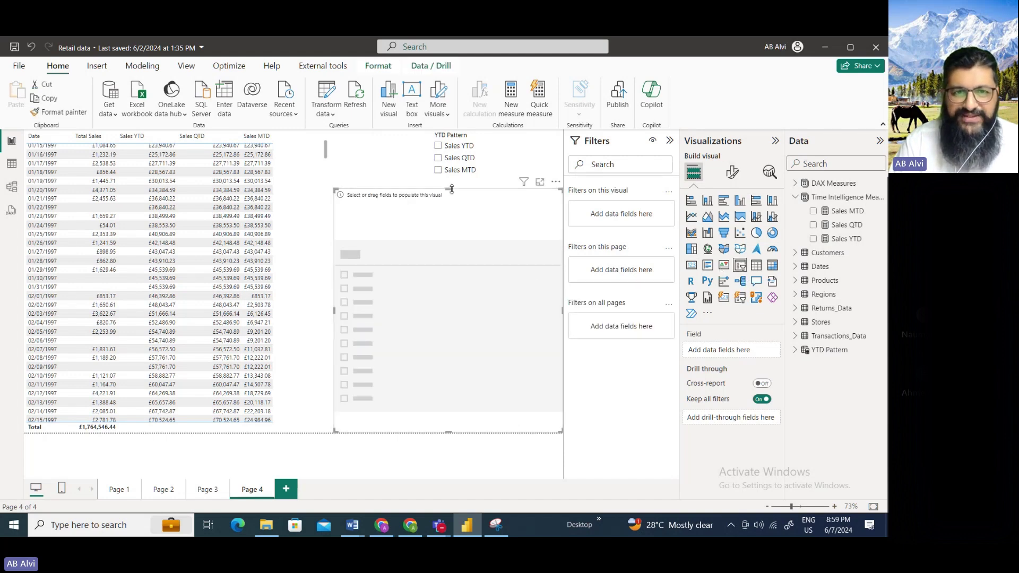
left_click_drag(449, 189, 449, 282)
left_click_drag(469, 354, 480, 328)
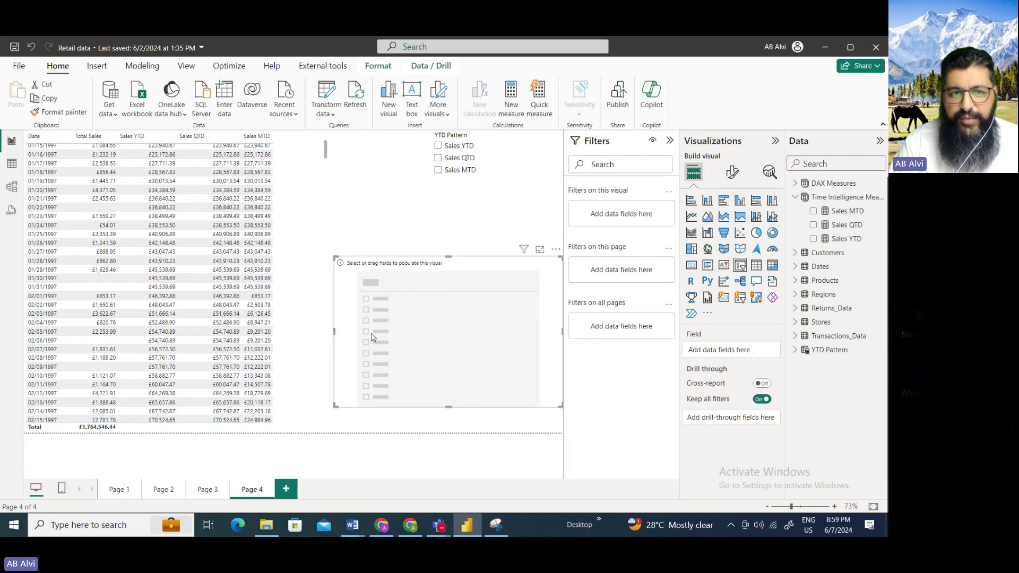
left_click_drag(334, 331, 417, 334)
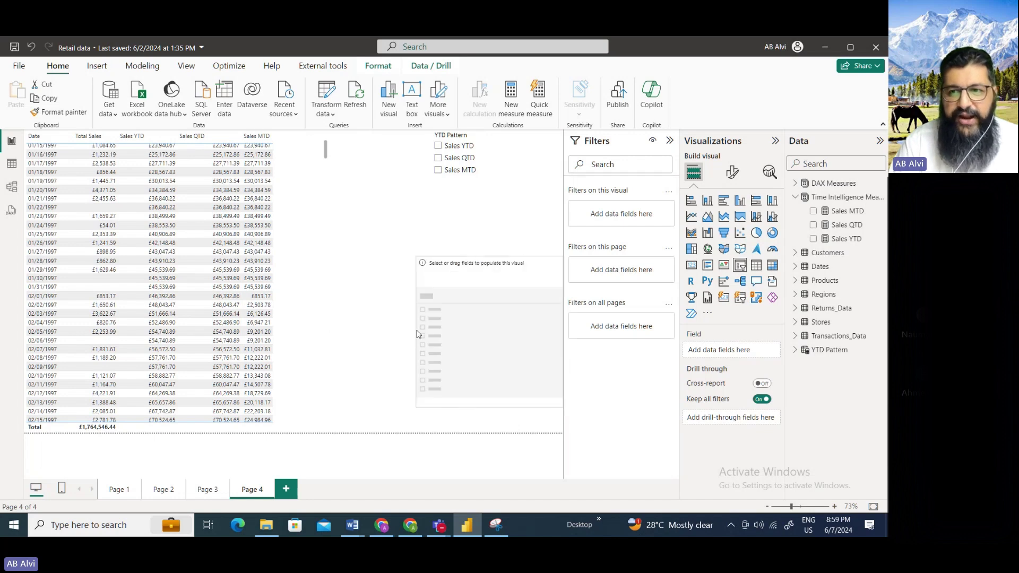
- Assign product_brand from the Products table to the new slicer and make the slicer narrower
left_click(794, 197)
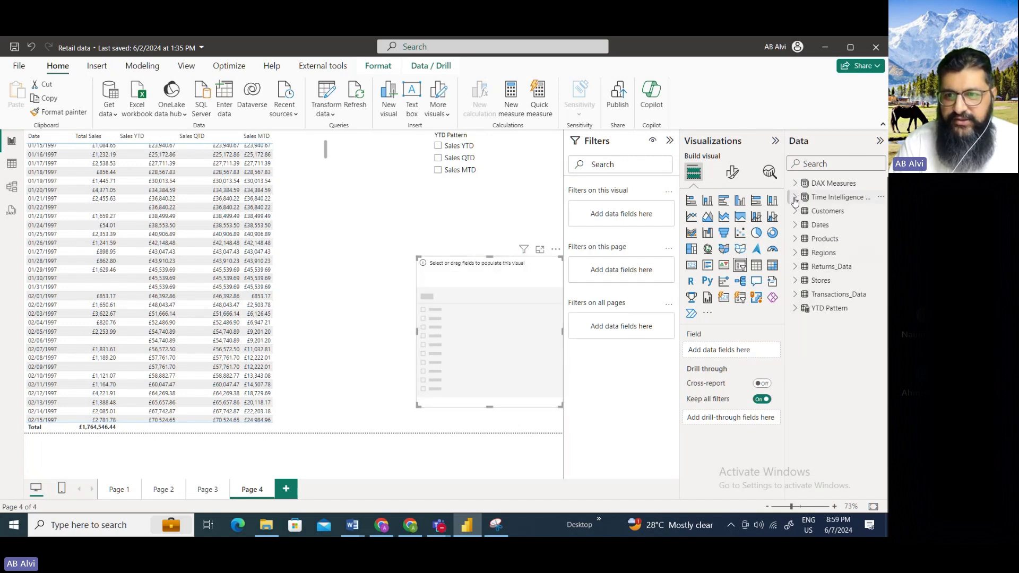
left_click(795, 239)
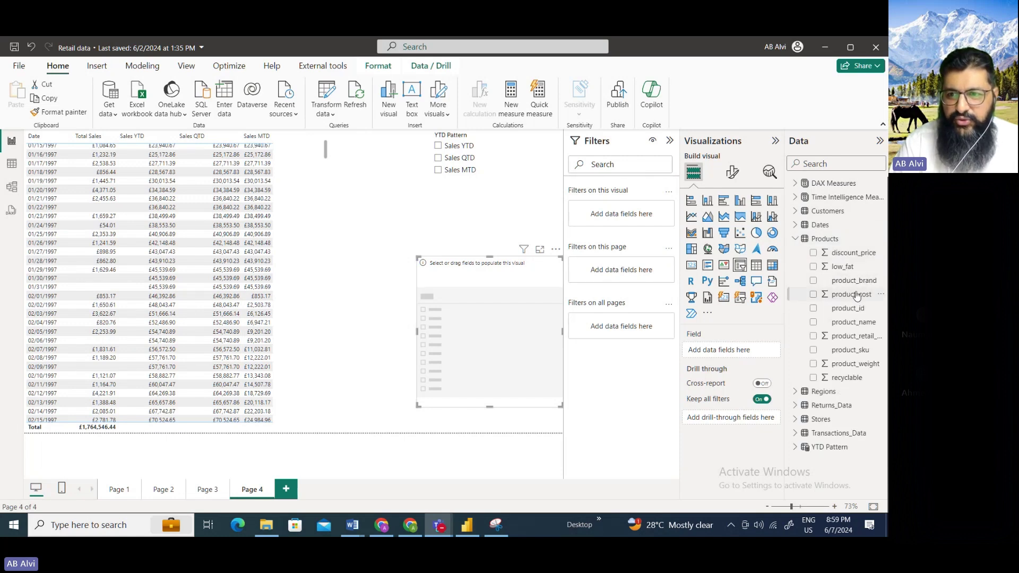
left_click_drag(854, 281, 769, 346)
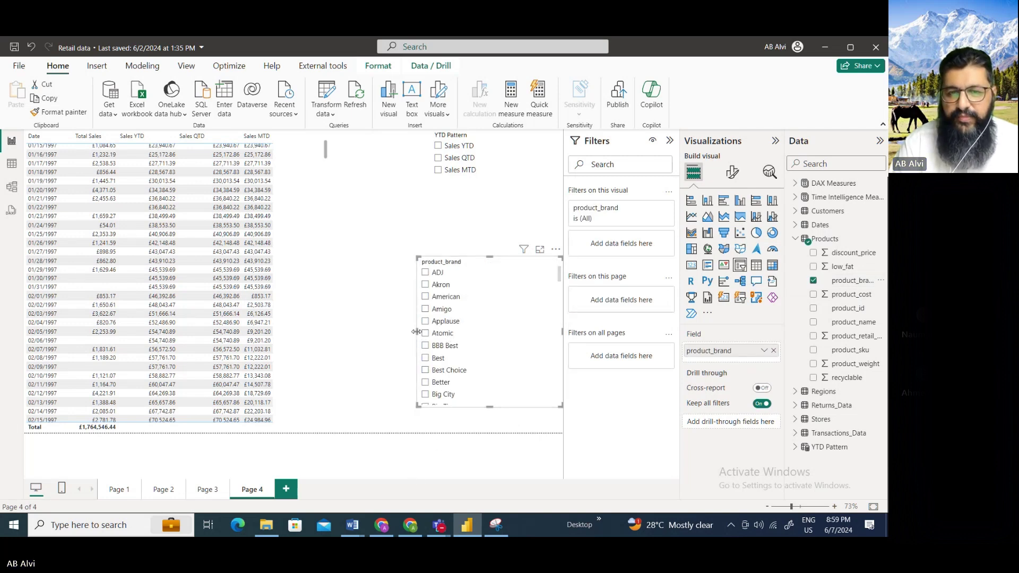
left_click_drag(419, 333, 458, 333)
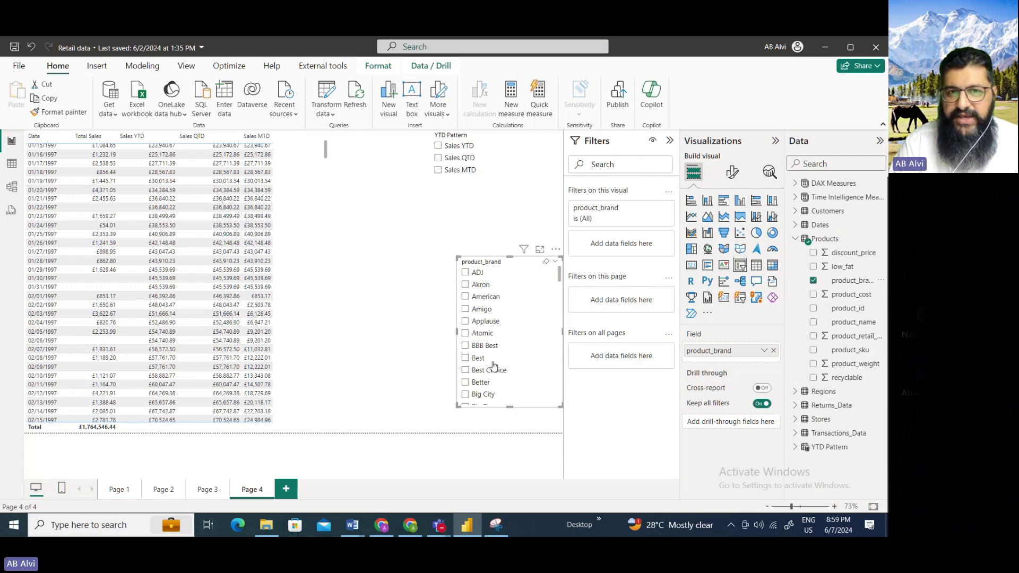
- Remove the product_brand slicer from the page
left_click(446, 183)
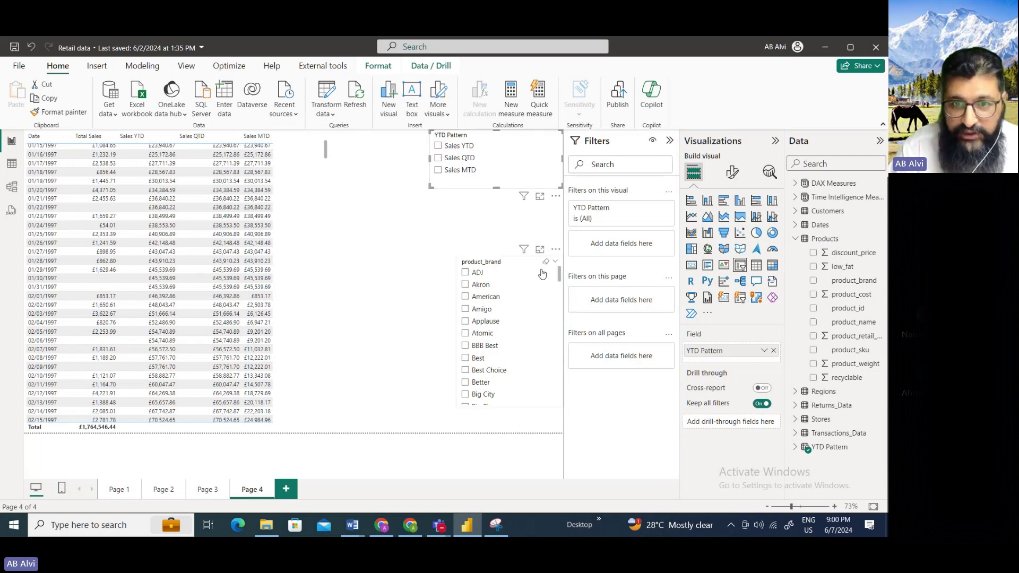
left_click(557, 249)
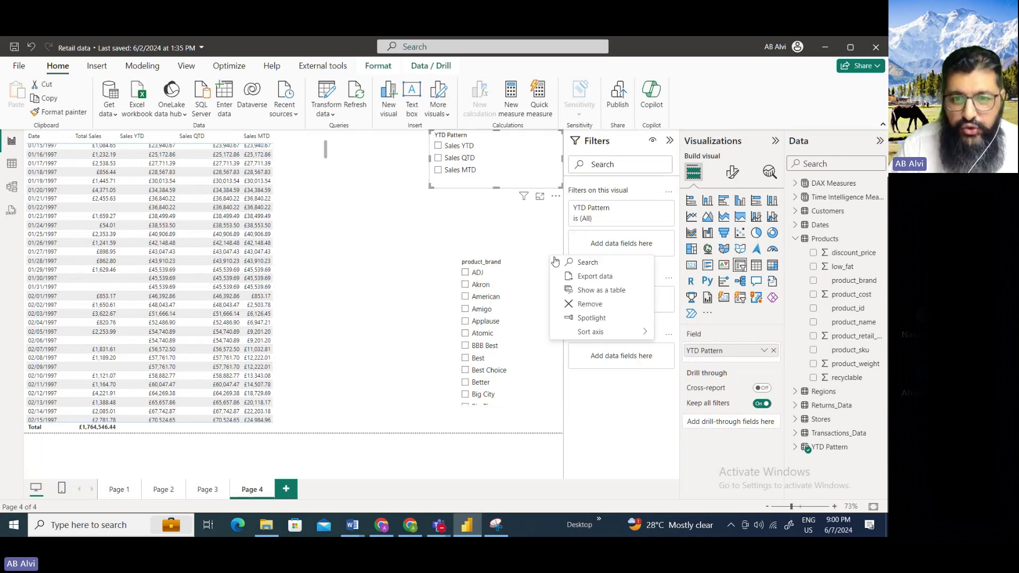
left_click(584, 304)
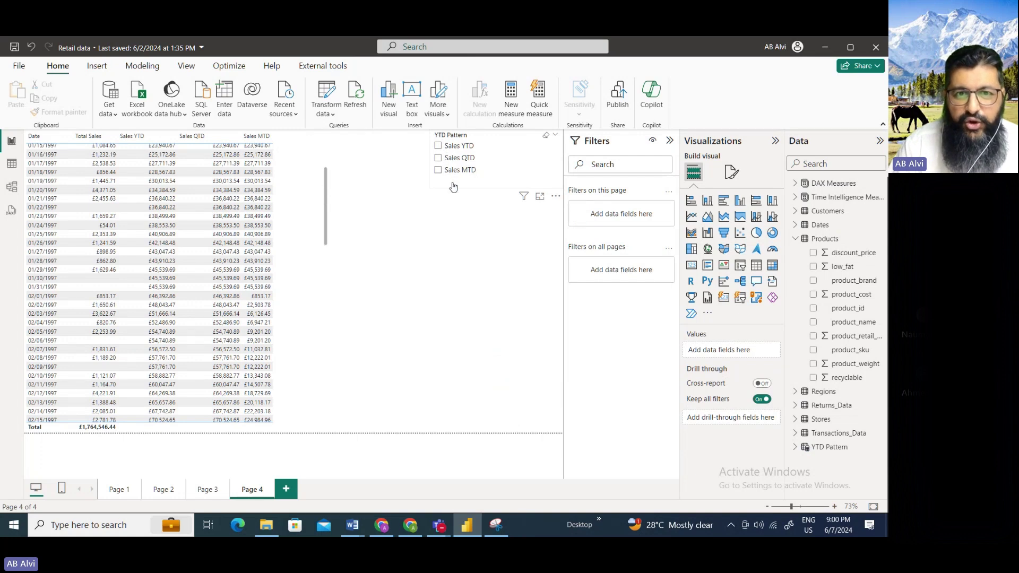
- Move the YTD Pattern slicer lower on the page and try its three options one by one, ending on Sales YTD
left_click_drag(453, 186, 452, 298)
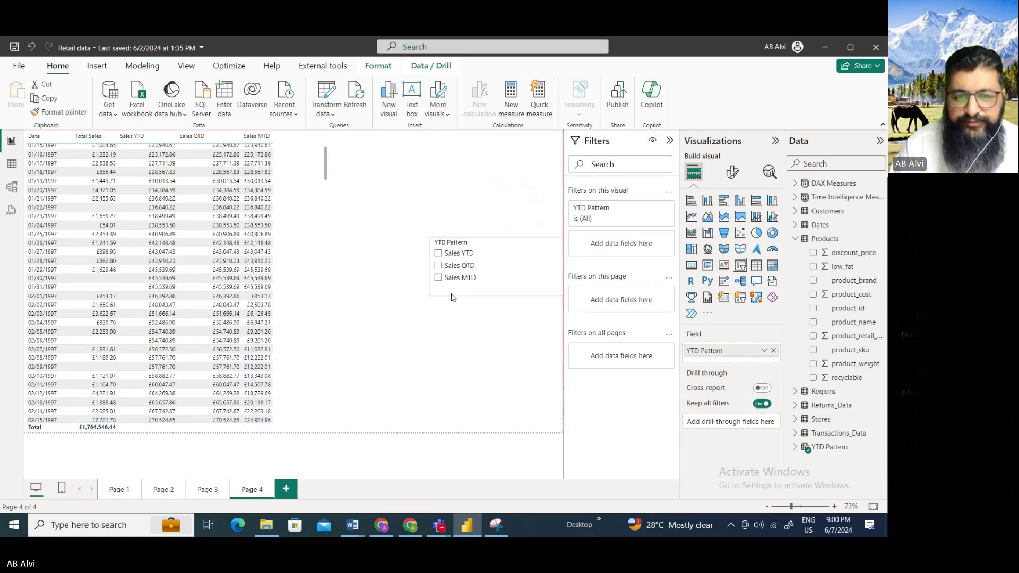
left_click(438, 253)
left_click(439, 267)
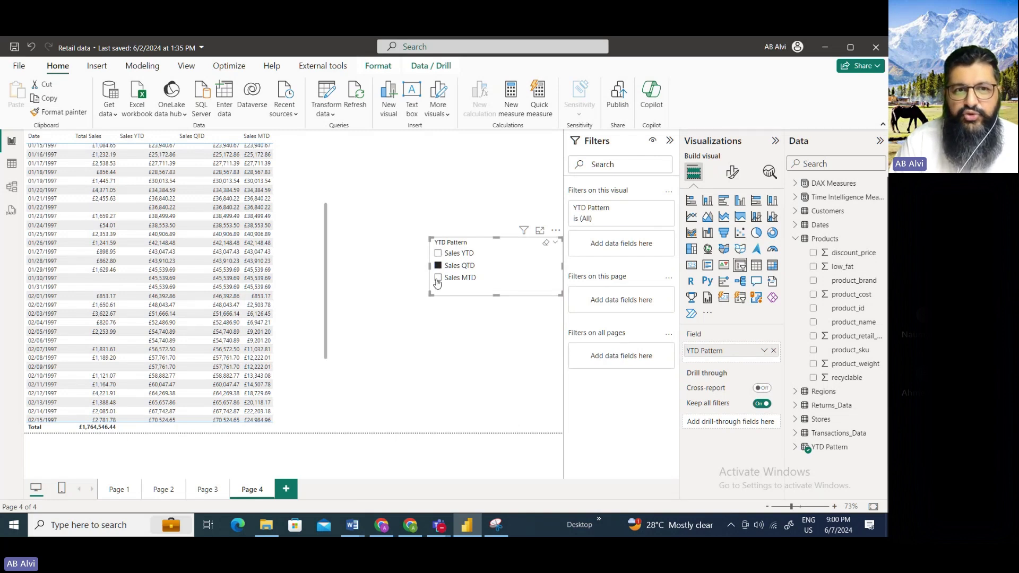
left_click(437, 277)
left_click(438, 253)
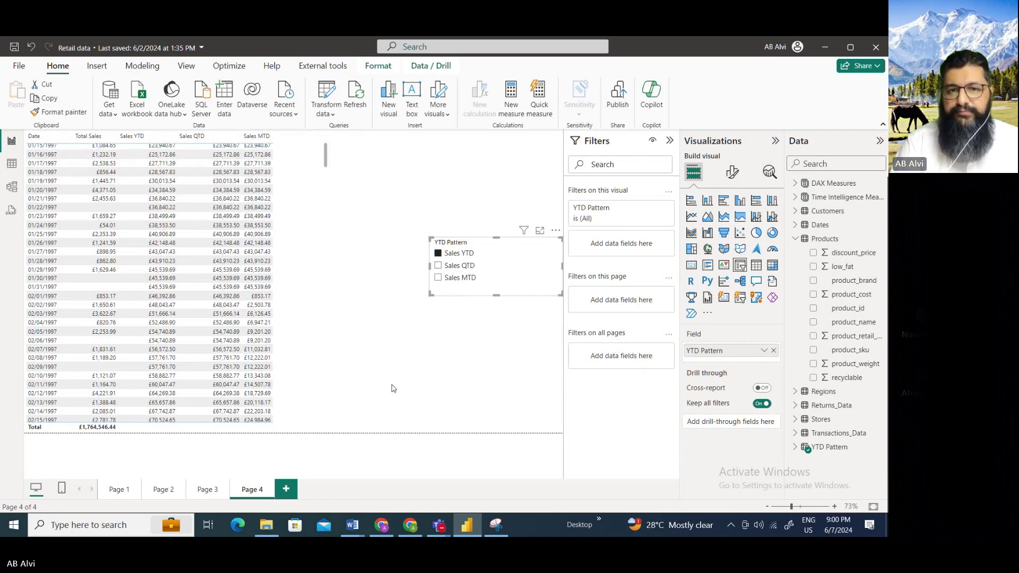
- Collapse the Products table and expand the YTD Pattern table in the data model's field list
left_click(795, 239)
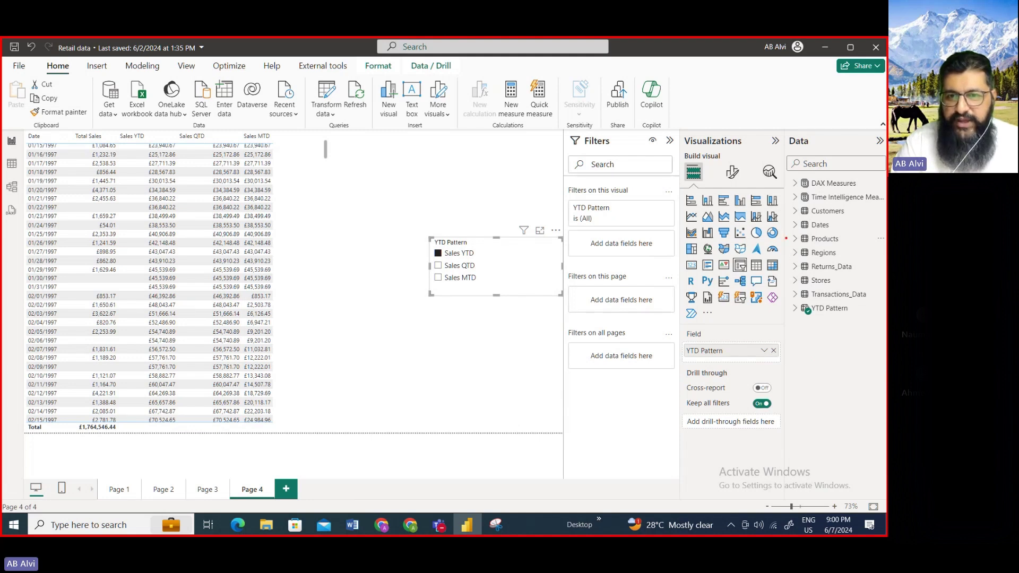
mouse_move(681, 330)
left_mouse_down()
mouse_move(718, 361)
mouse_move(782, 368)
left_mouse_up()
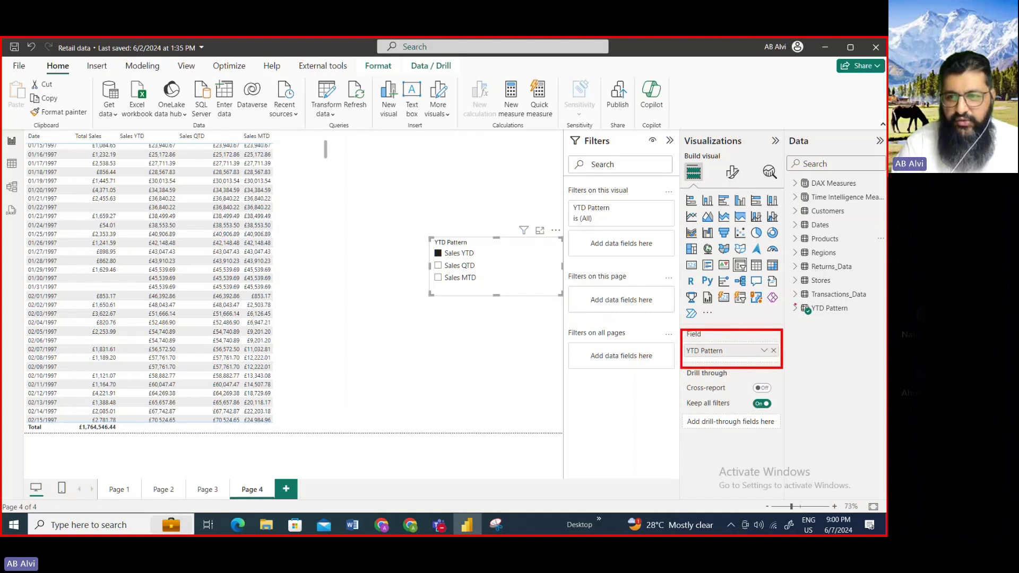
left_click_drag(790, 300, 867, 325)
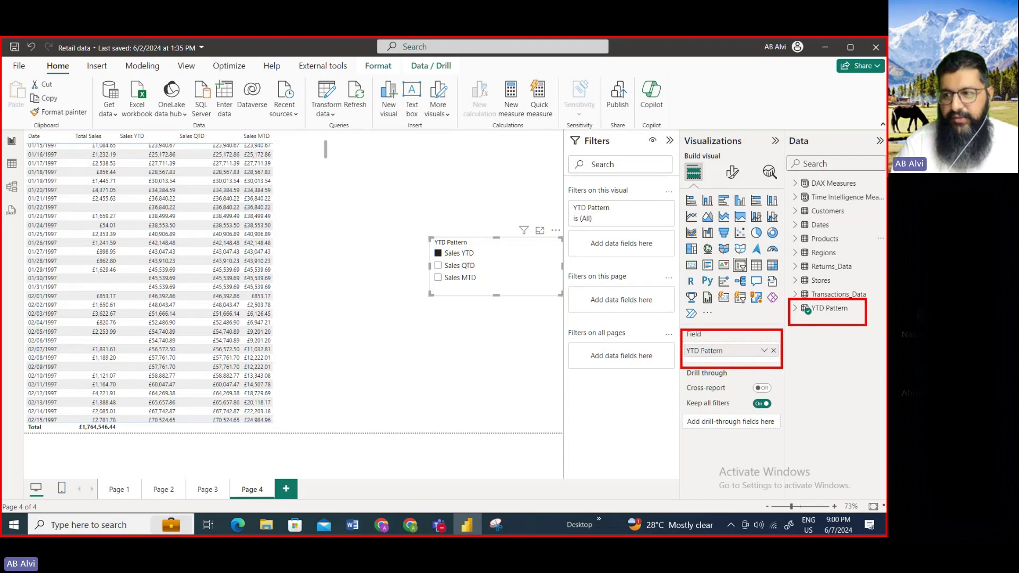
key("Escape")
left_click(480, 383)
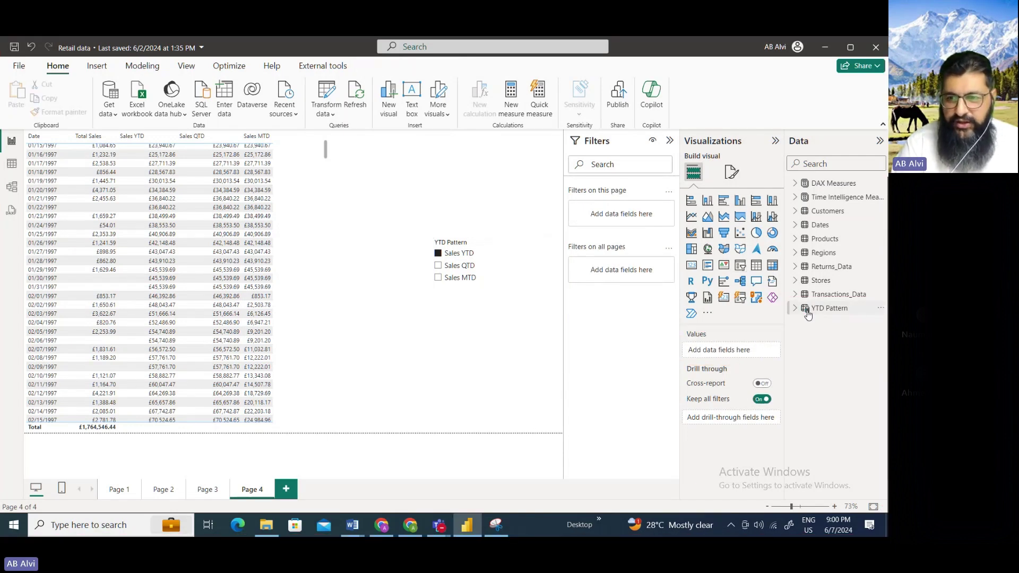
mouse_move(806, 312)
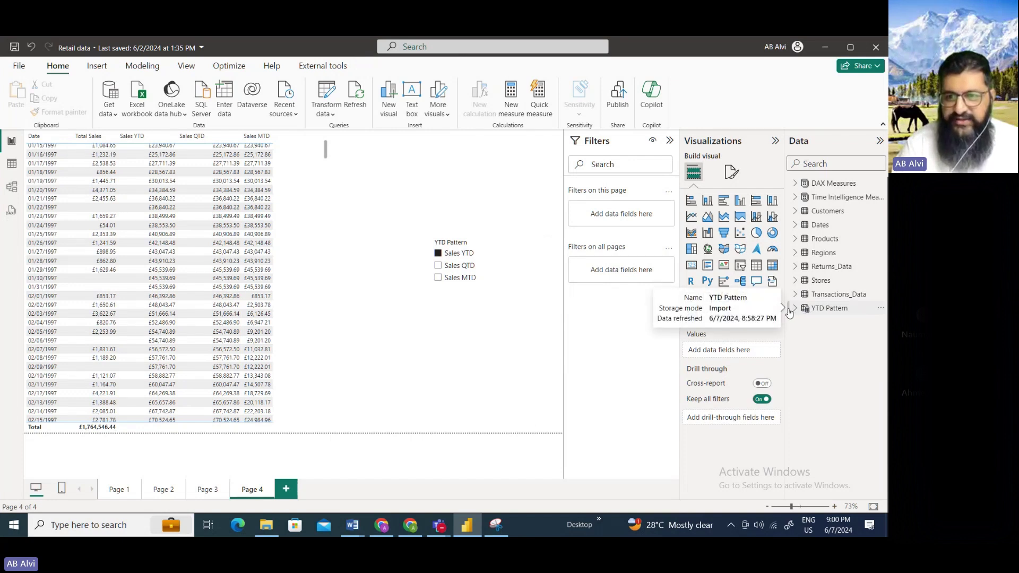
left_click(795, 309)
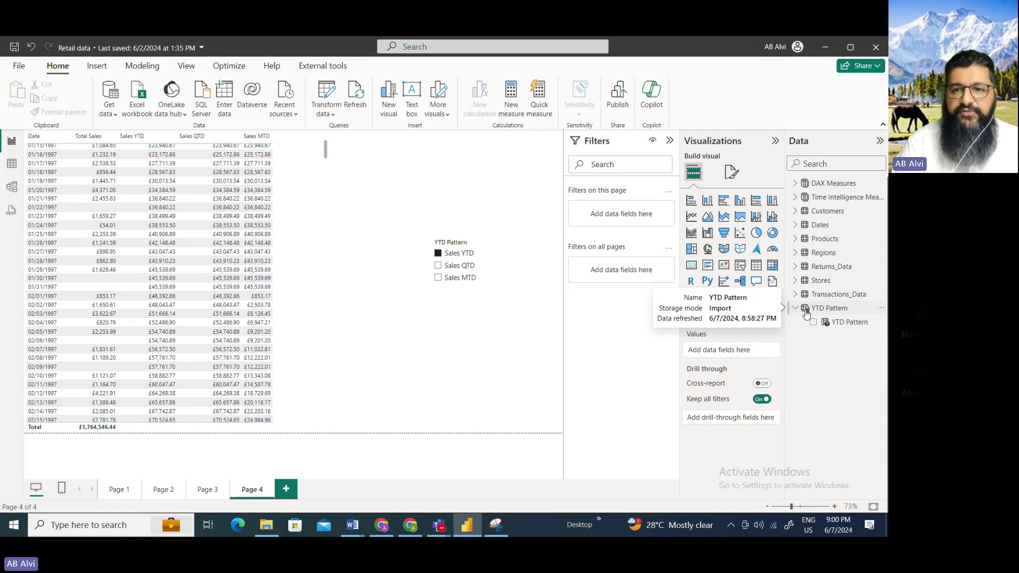
- Widen the sales table and replace its Sales MTD, Sales QTD and Sales YTD columns with the YTD Pattern field
left_click(312, 287)
left_click_drag(329, 281, 365, 281)
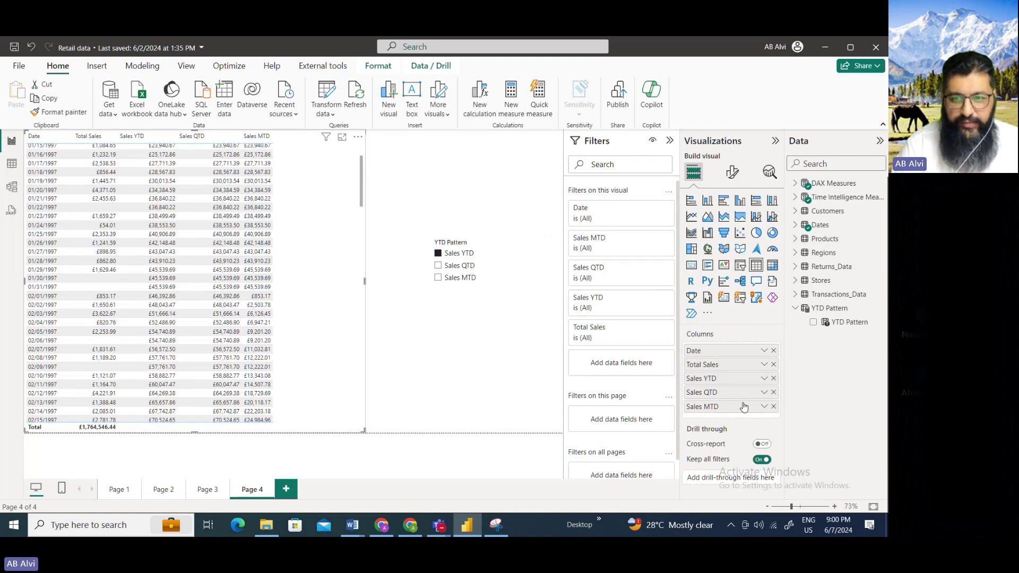
left_click(774, 406)
left_click(774, 392)
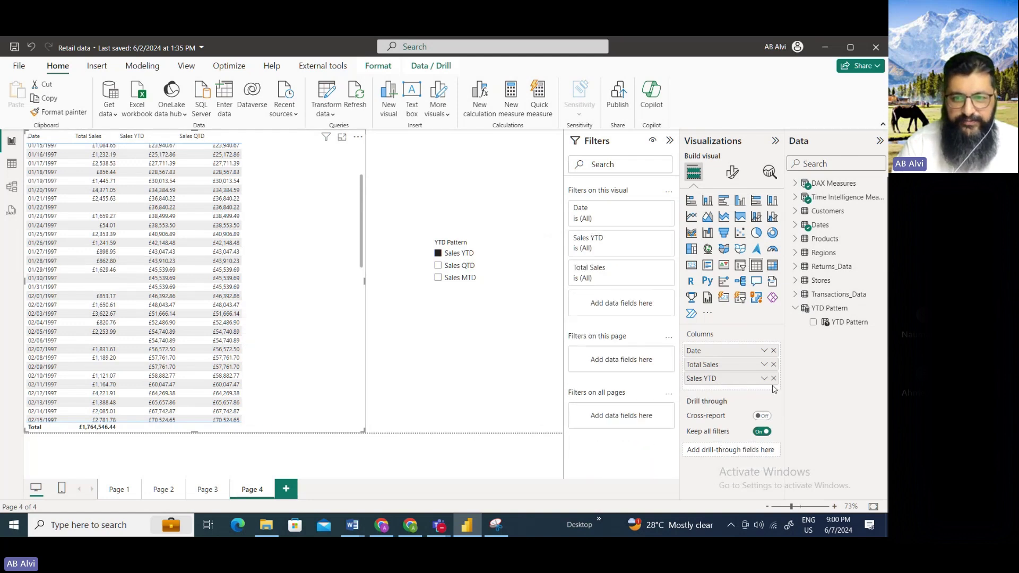
left_click(774, 379)
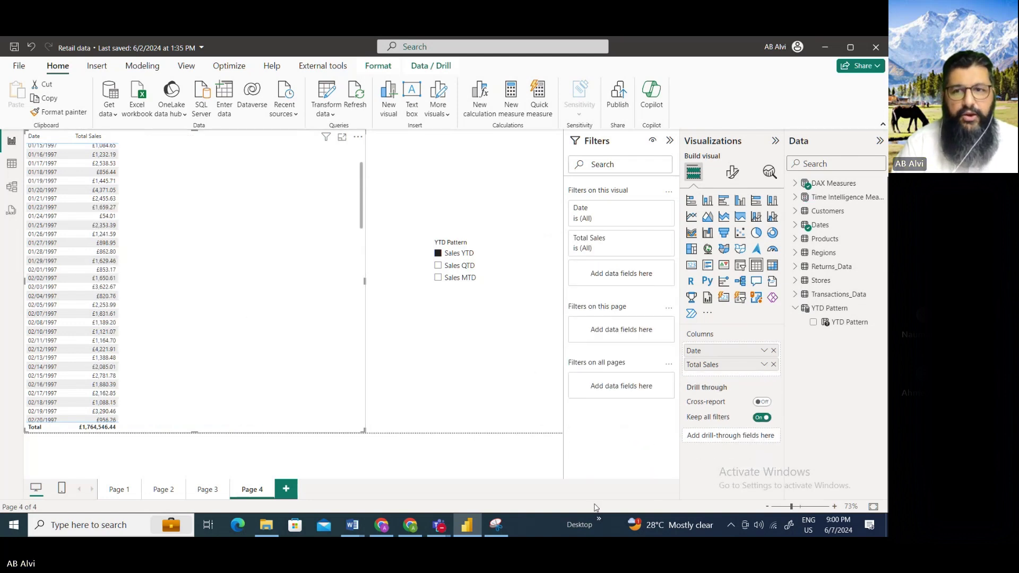
left_click_drag(853, 326, 717, 372)
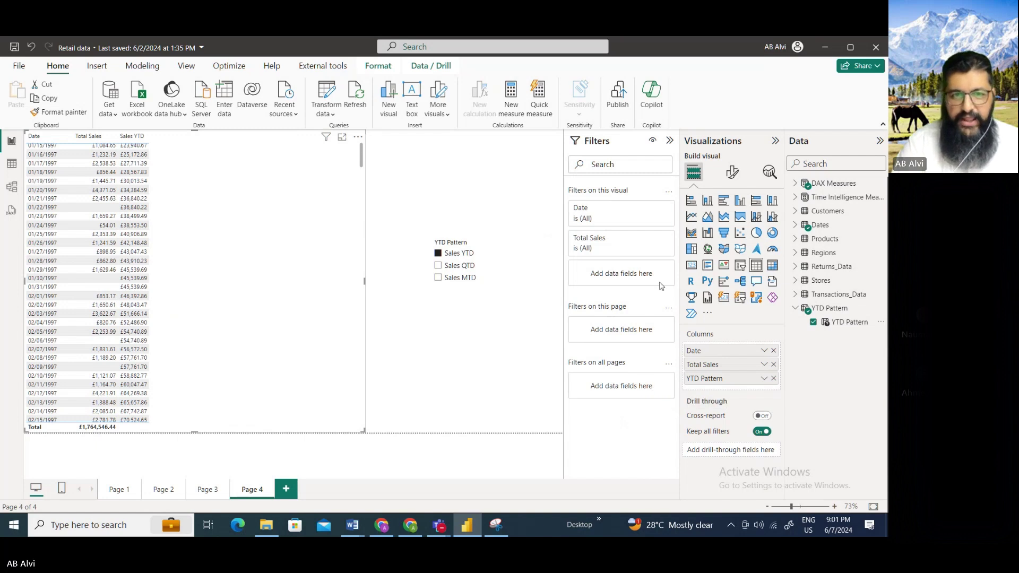
- Test the table's response by switching the YTD Pattern slicer to Sales QTD, Sales MTD and back to Sales YTD
left_click(439, 265)
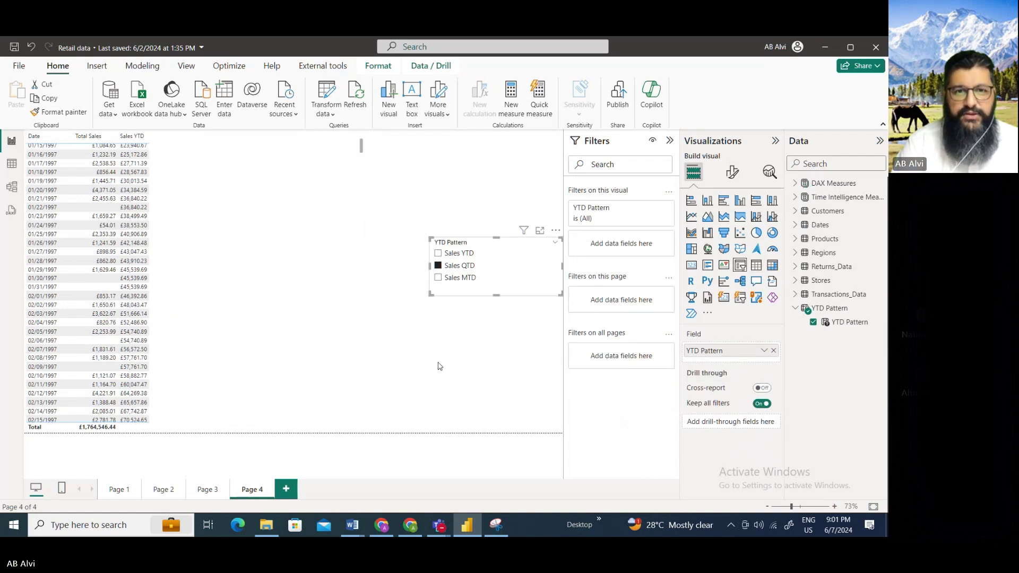
left_click(439, 278)
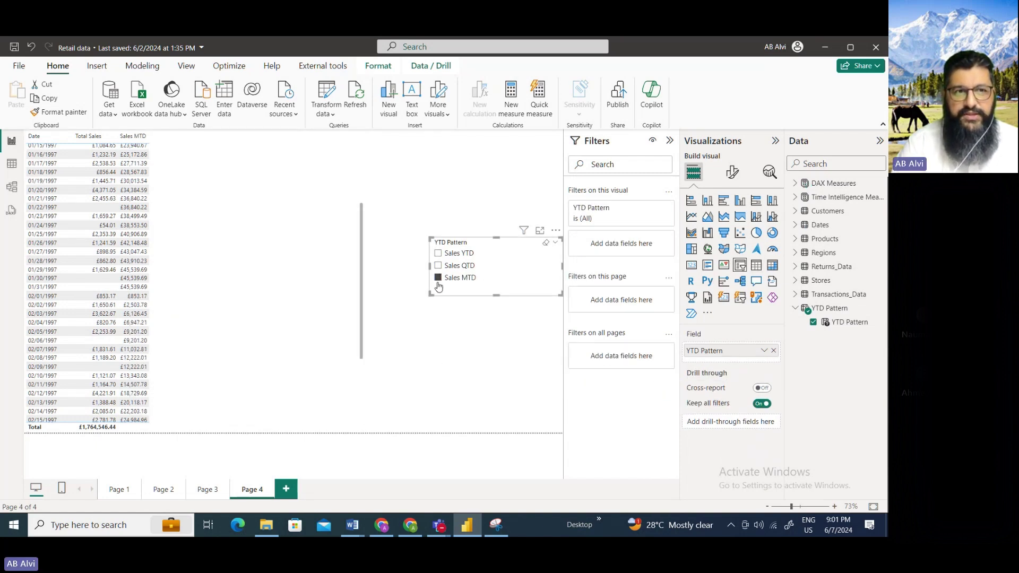
left_click(439, 255)
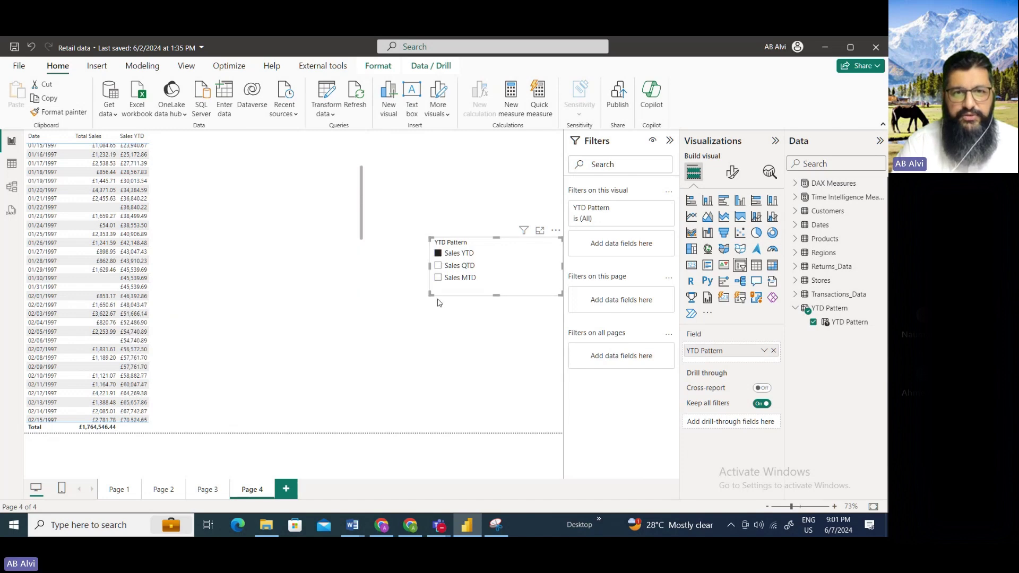
- Test multiple selection by adding Sales QTD and Sales MTD in the slicer, then clear it and select only Sales YTD
left_click(439, 266, "ctrl")
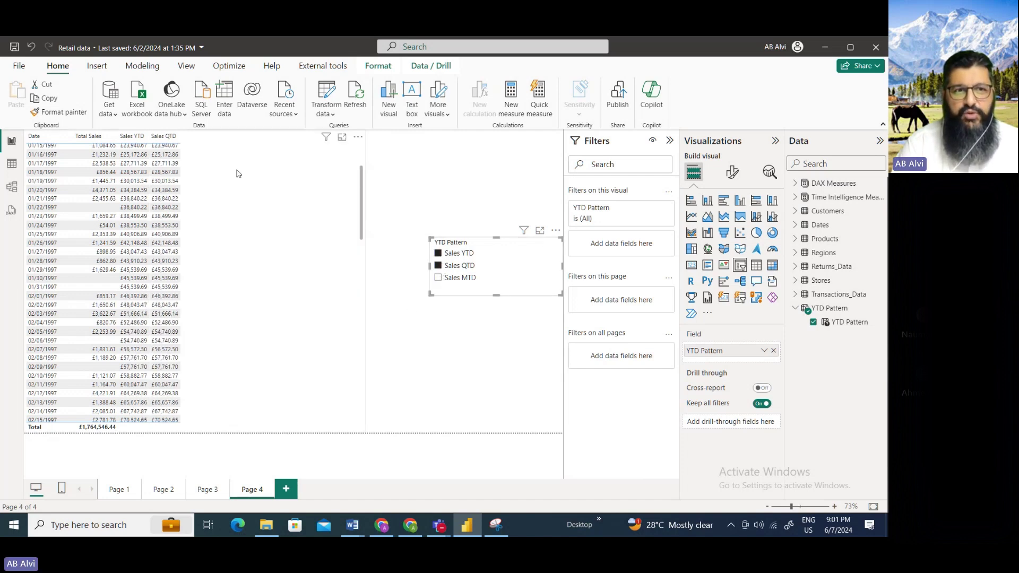
left_click(438, 277, "ctrl")
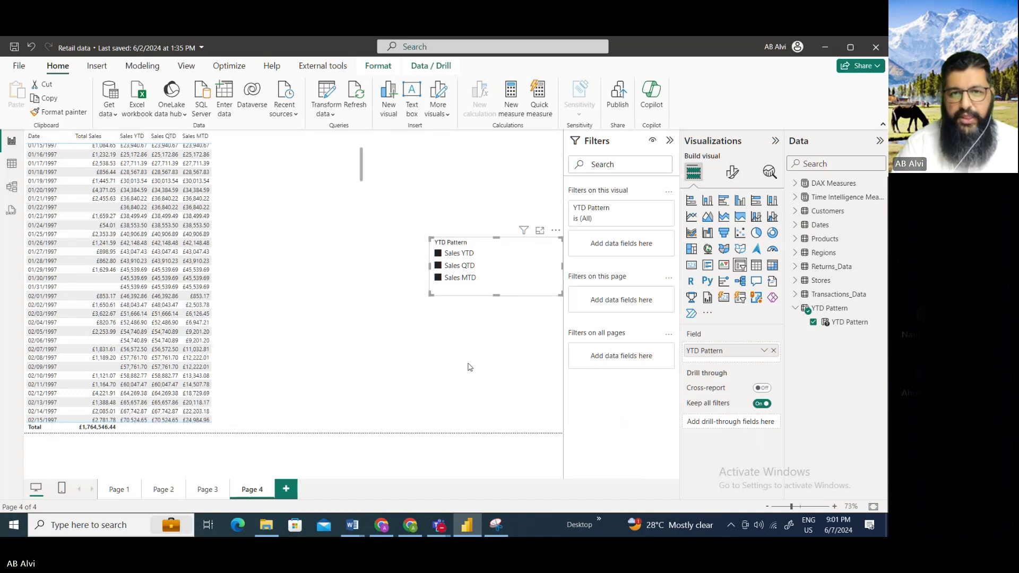
left_click(438, 254)
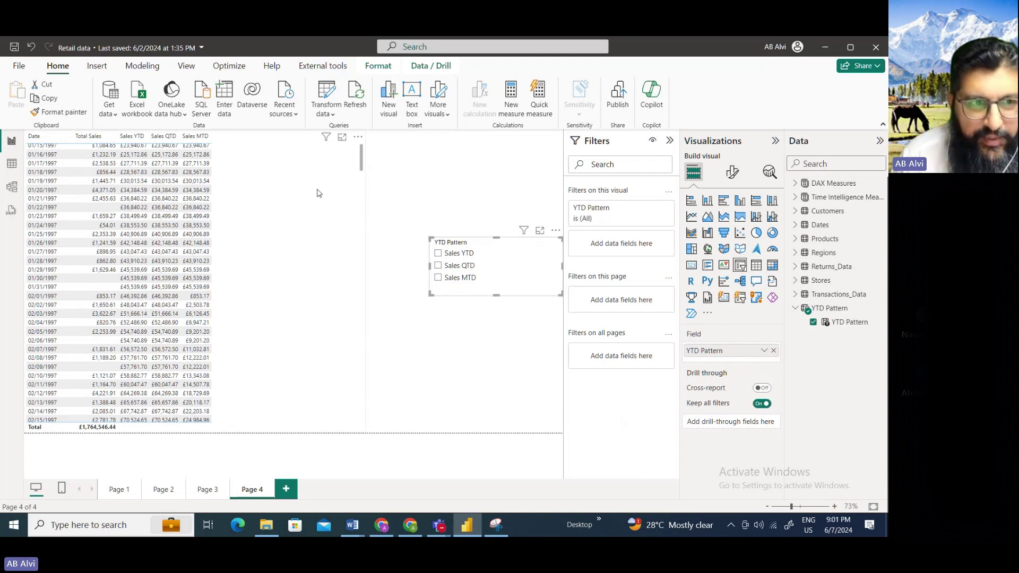
left_click(438, 254)
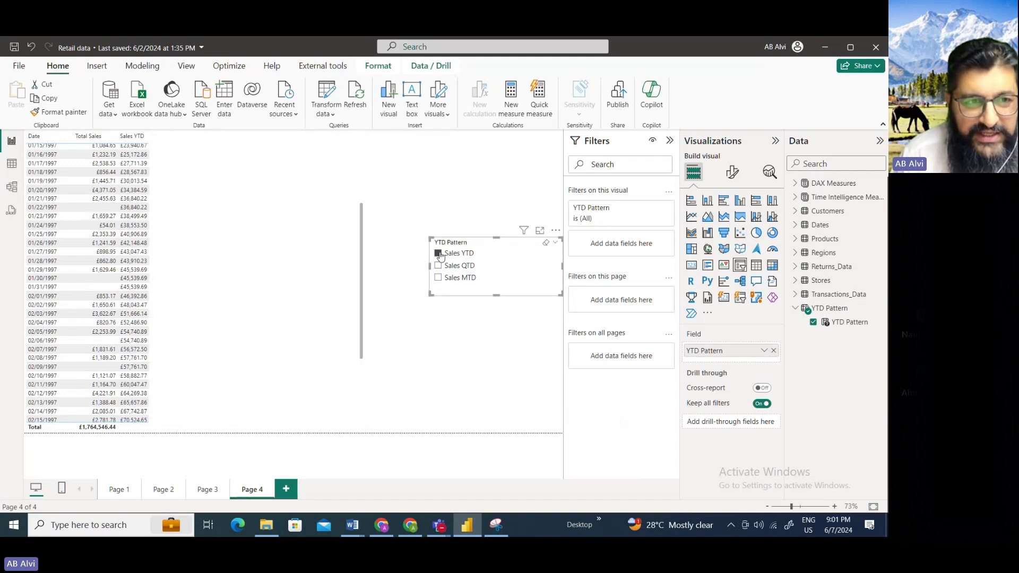